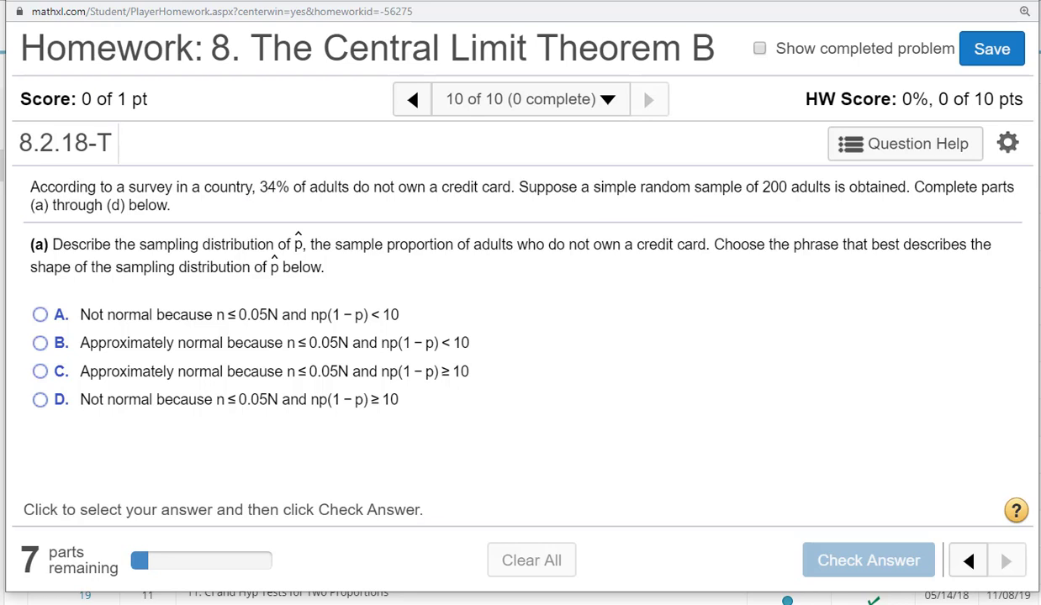
Using np(1−p) = 44.88 ≥ 10, answer part (a) as C (approximately normal) and check it.
{"action": "key", "text": "alt+Tab"}
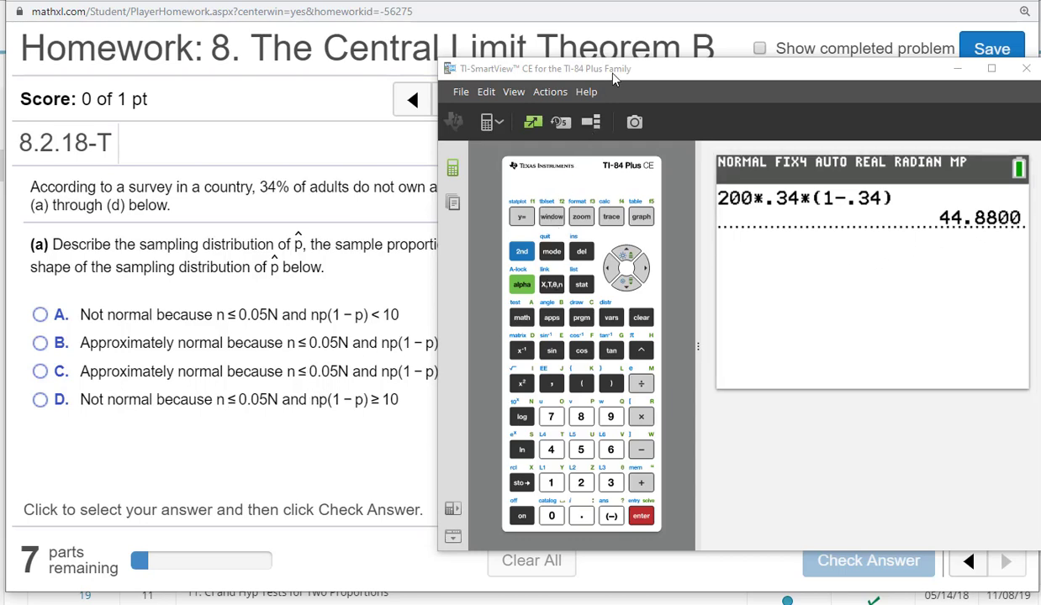
{"action": "left_click_drag", "start_coordinate": [616, 76], "coordinate": [773, 511]}
{"action": "key", "text": "alt+Tab"}
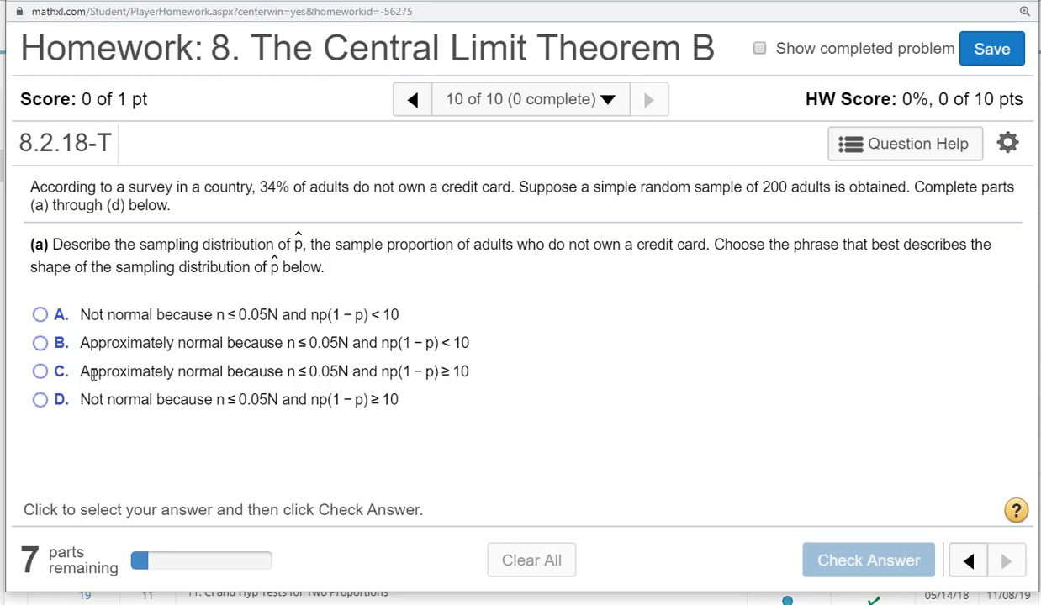
{"action": "left_click", "coordinate": [42, 371]}
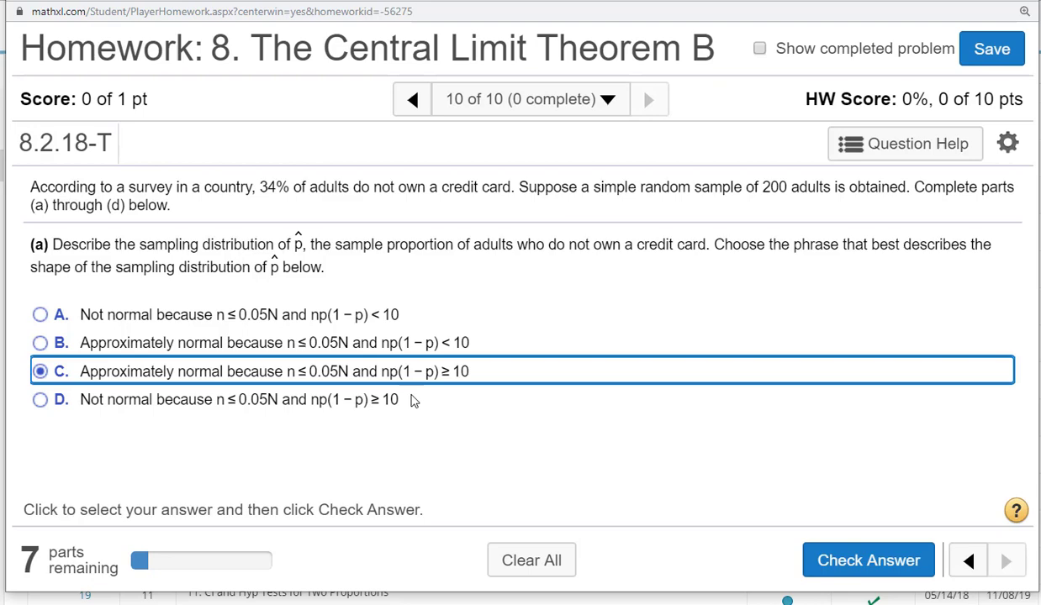
{"action": "left_click", "coordinate": [835, 562]}
{"action": "left_click", "coordinate": [519, 392]}
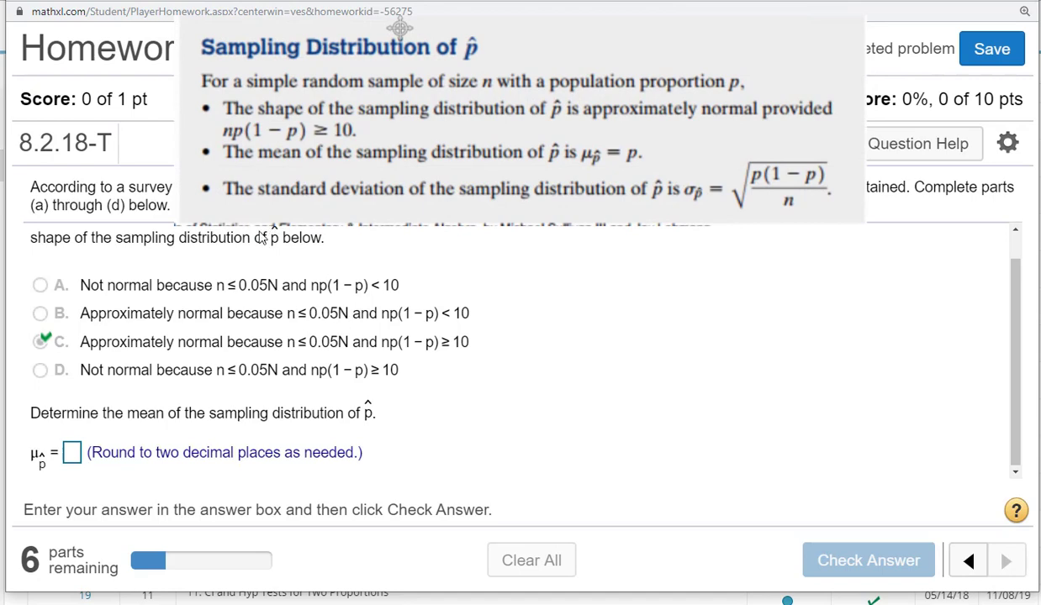
Enter .34 as the mean of p̂ and check it.
{"action": "left_click", "coordinate": [71, 455]}
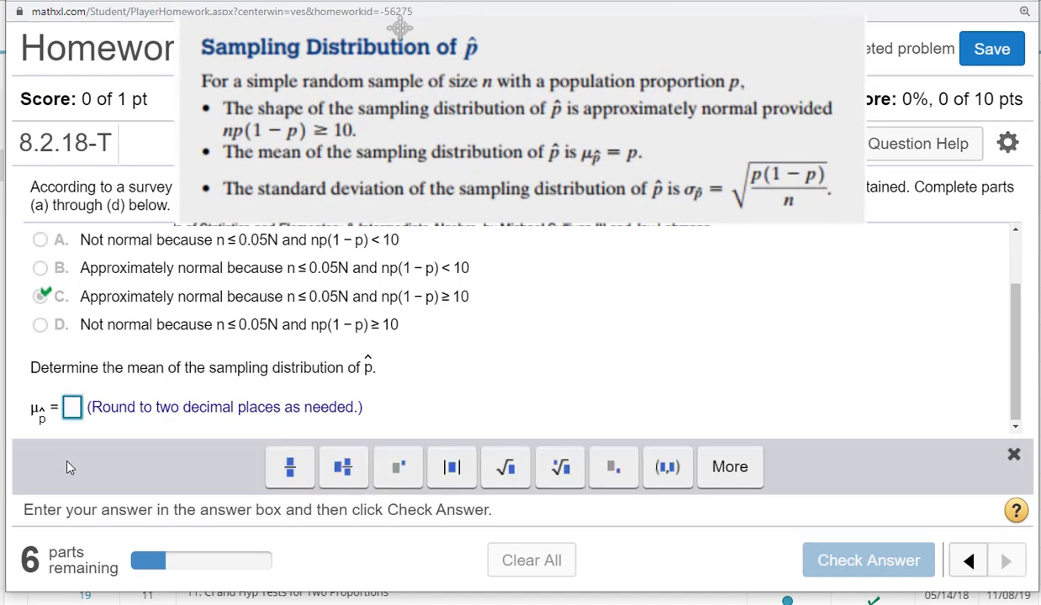
{"action": "type", "text": ".34"}
{"action": "key", "text": "Return"}
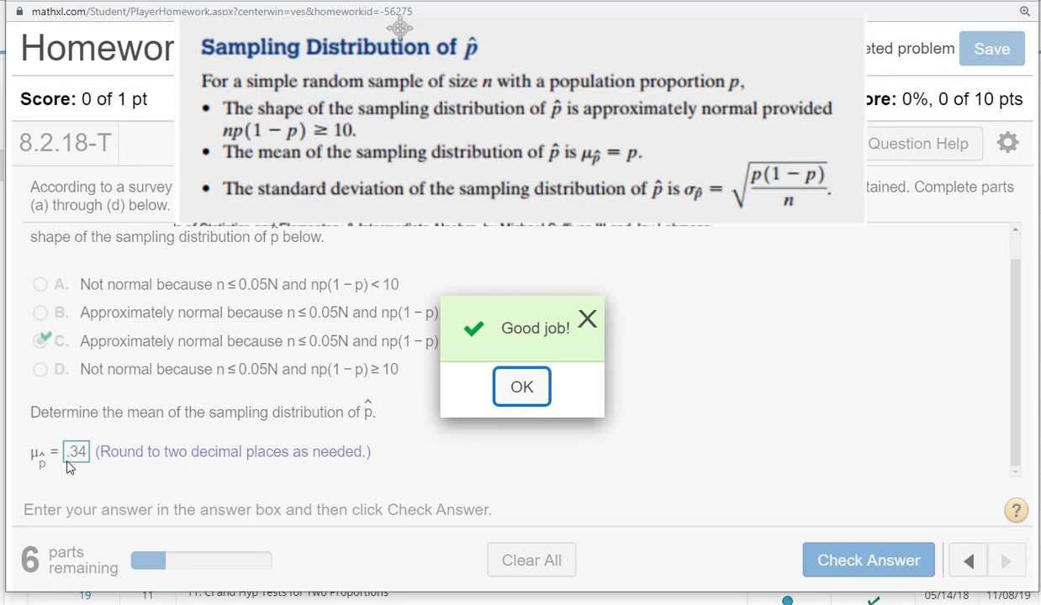
{"action": "left_click", "coordinate": [522, 388]}
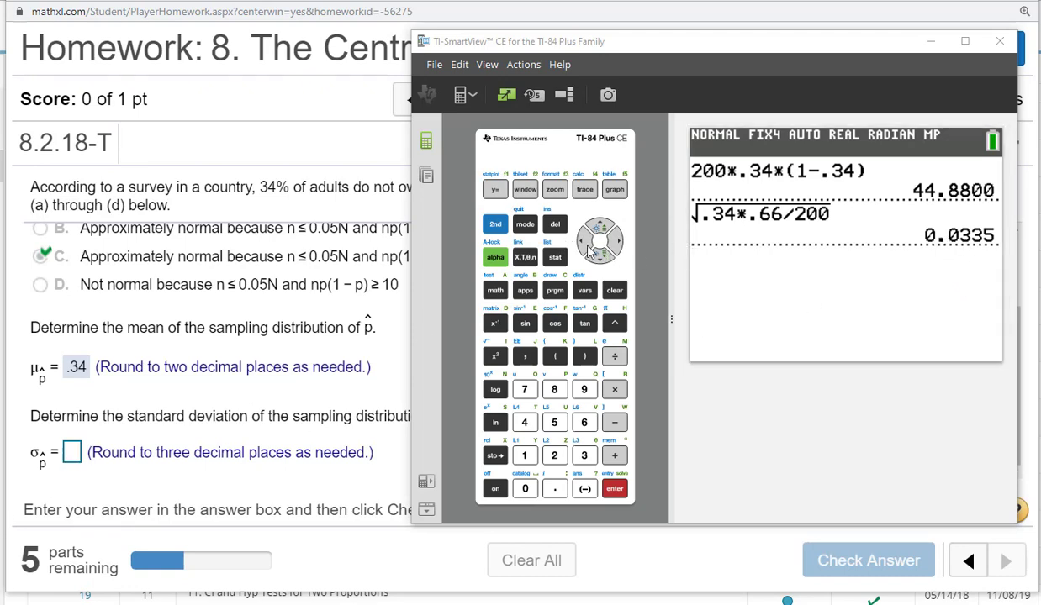
Set the calculator to three fixed decimals and recompute the standard deviation as 0.033.
{"action": "left_click", "coordinate": [532, 236]}
{"action": "left_click", "coordinate": [528, 229]}
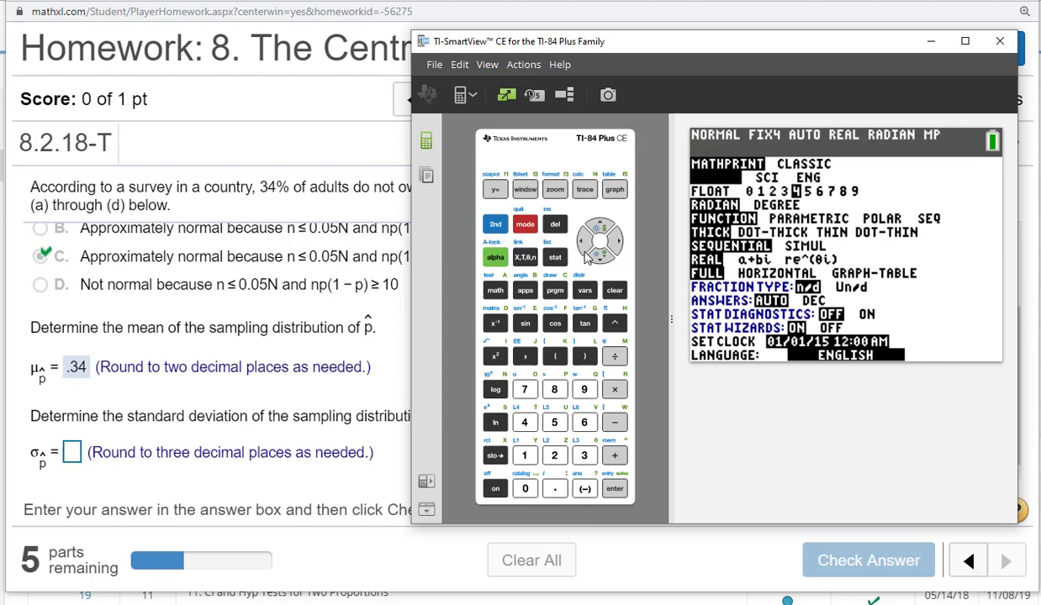
{"action": "left_click", "coordinate": [595, 263]}
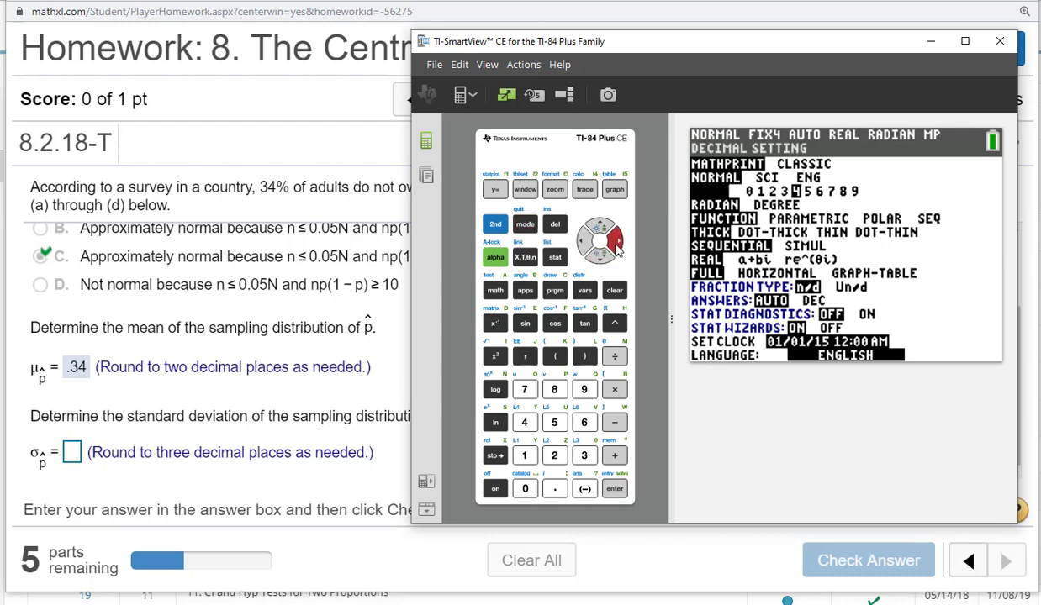
{"action": "left_click", "coordinate": [616, 245]}
{"action": "left_click", "coordinate": [617, 245]}
{"action": "left_click", "coordinate": [616, 245]}
{"action": "left_click", "coordinate": [616, 245]}
{"action": "left_click", "coordinate": [616, 245]}
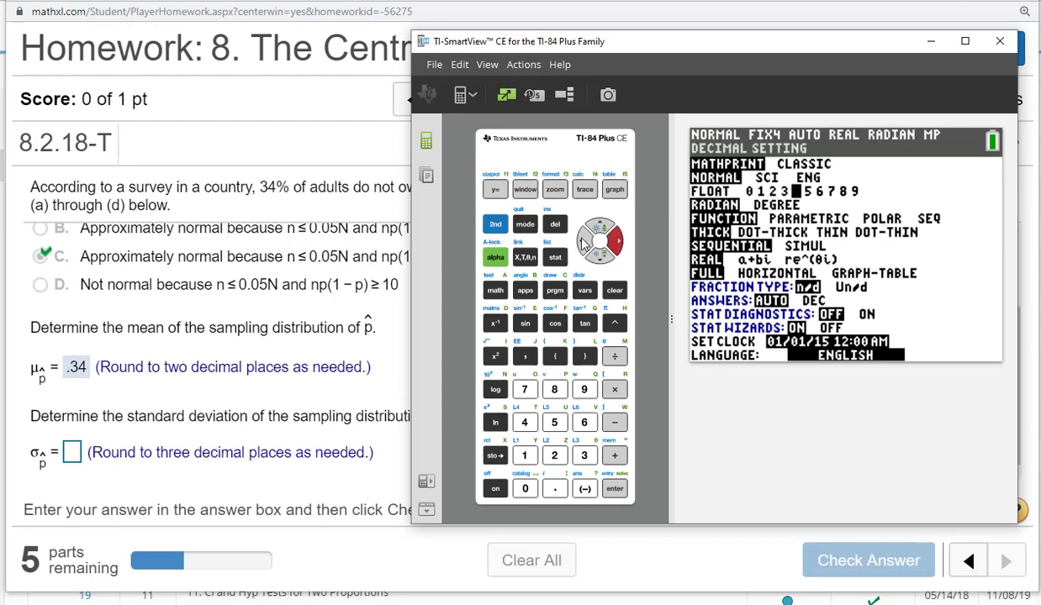
{"action": "left_click", "coordinate": [614, 488]}
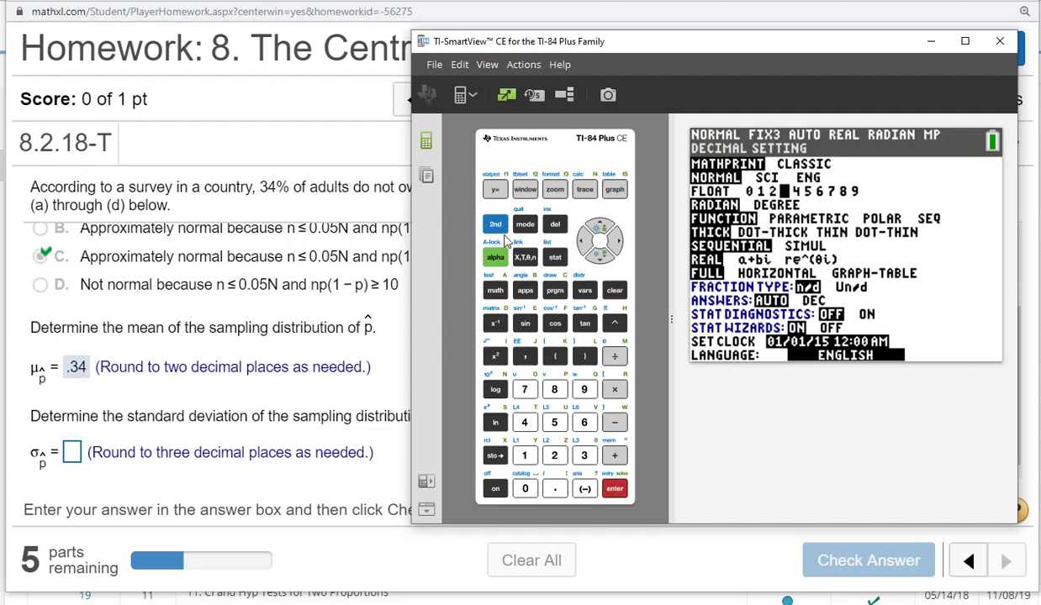
{"action": "left_click", "coordinate": [495, 224]}
{"action": "left_click", "coordinate": [525, 224]}
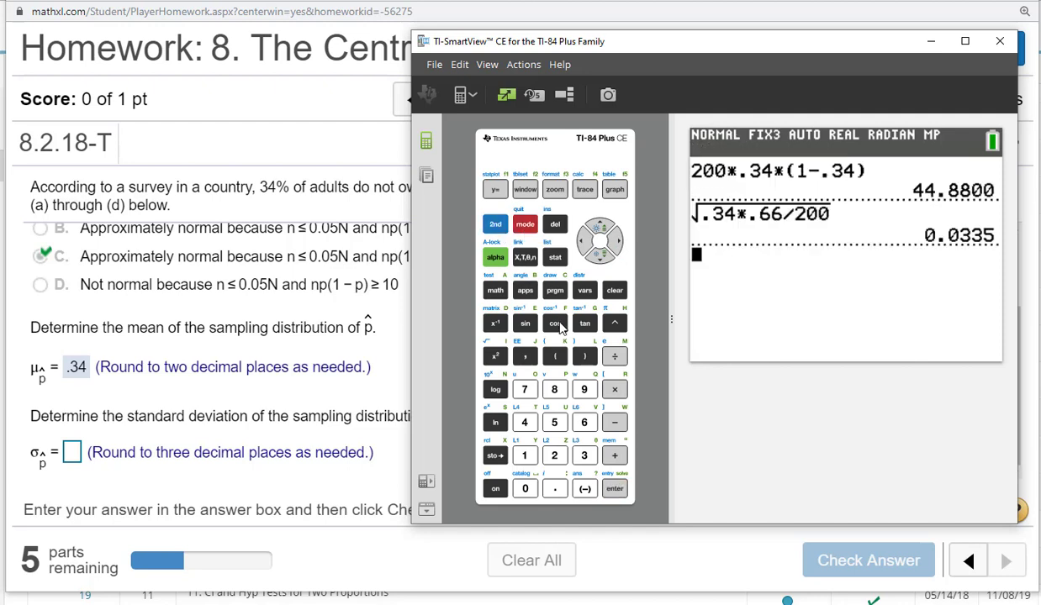
{"action": "left_click", "coordinate": [614, 489]}
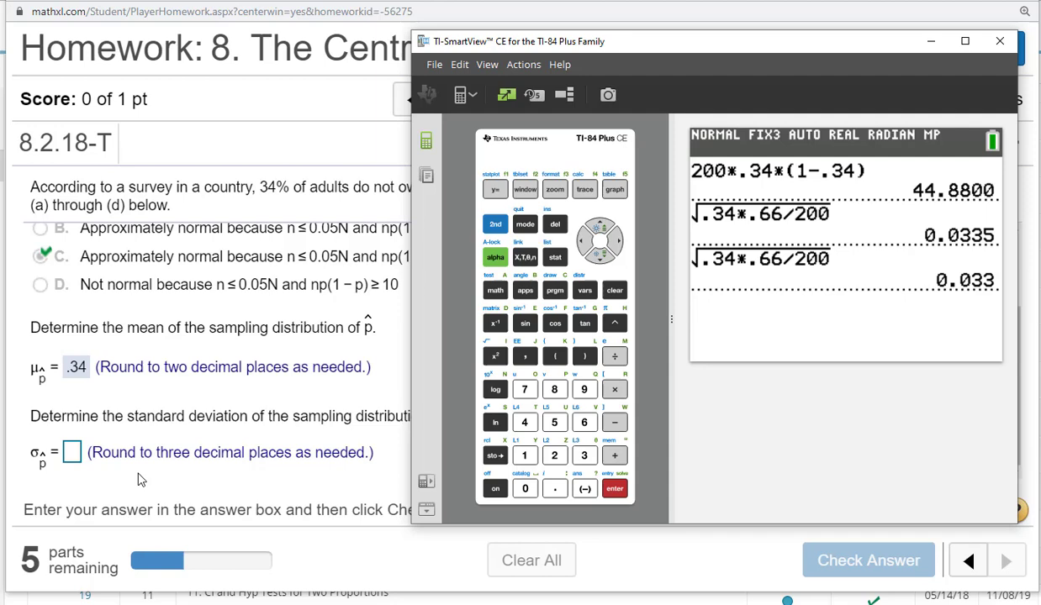
Enter .033 as the standard deviation of p̂ and check it.
{"action": "left_click", "coordinate": [74, 454]}
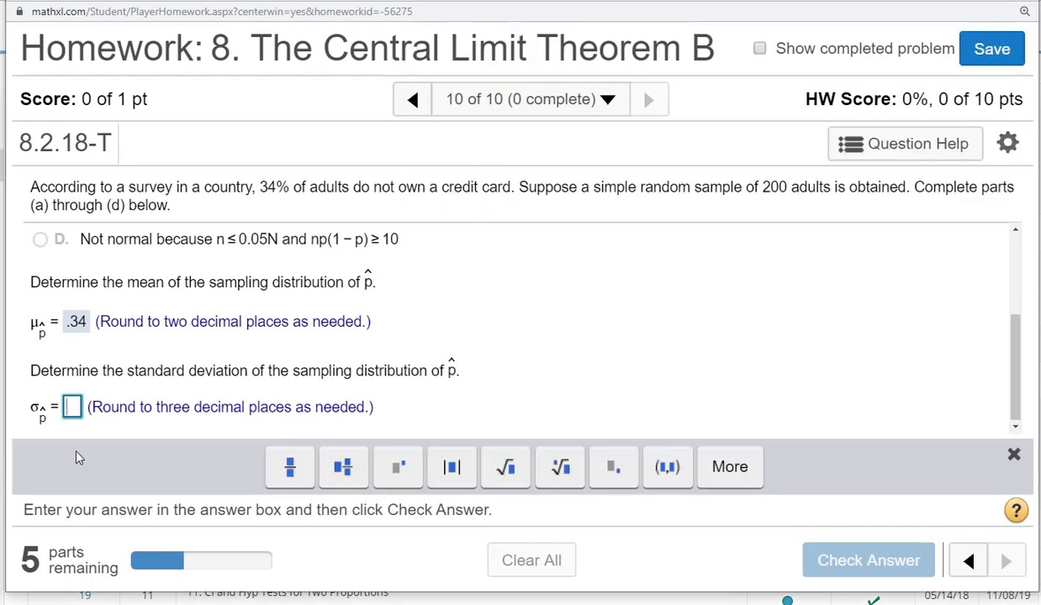
{"action": "type", "text": ".033"}
{"action": "key", "text": "Return"}
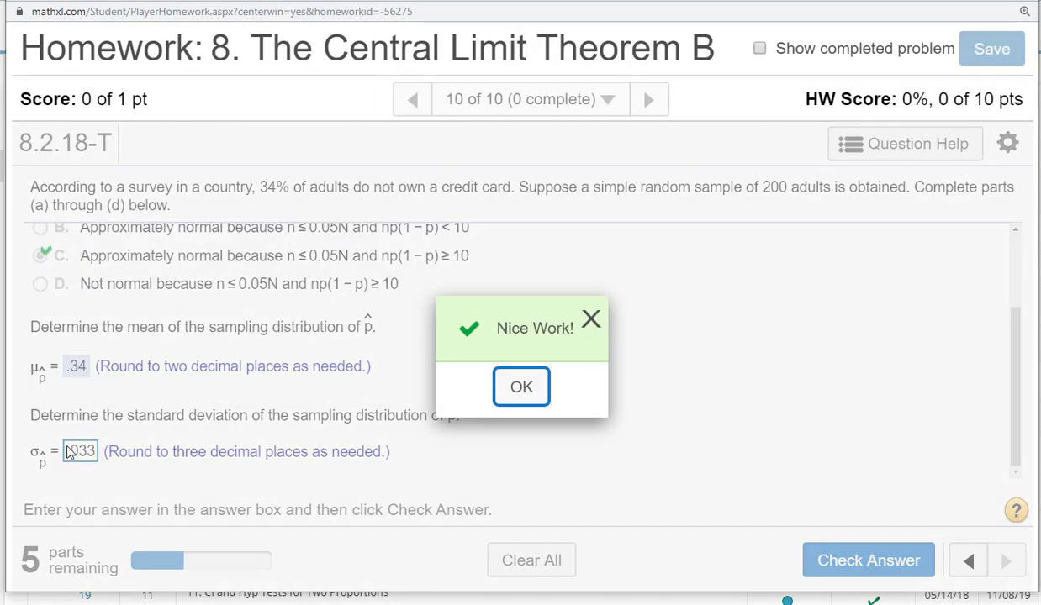
{"action": "left_click", "coordinate": [521, 389]}
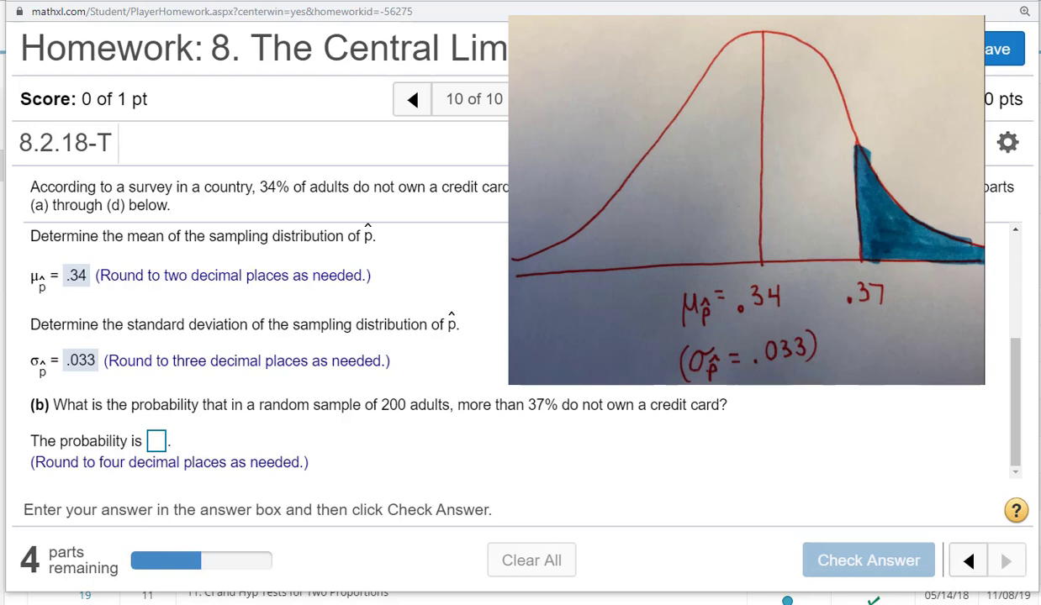
Switch back to the TI-SmartView CE calculator window.
{"action": "key", "text": "alt+Tab"}
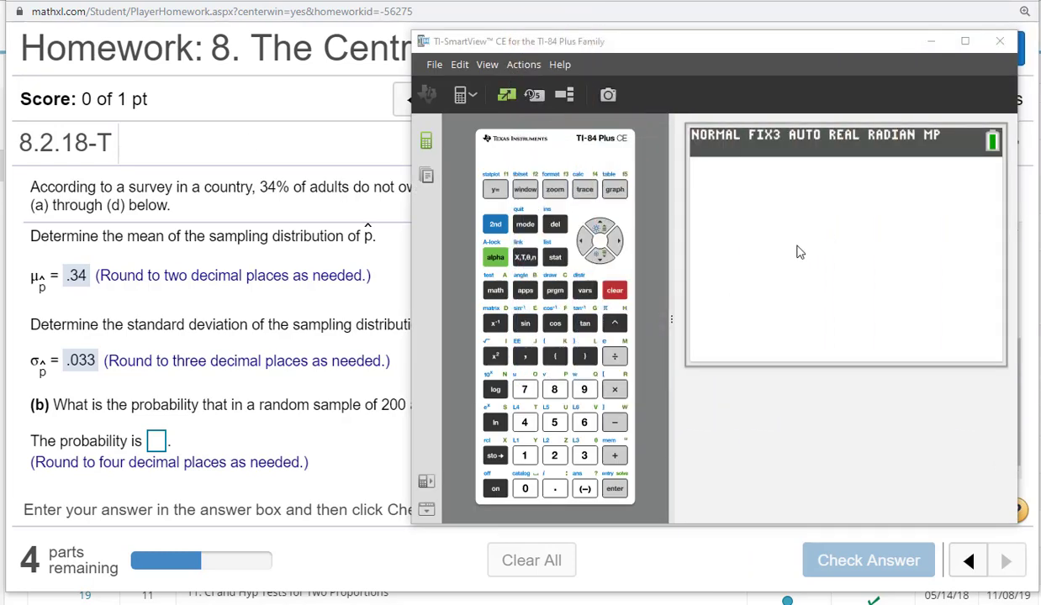
Start normalcdf on the calculator with lower bound .37 and upper bound 1E99.
{"action": "left_click", "coordinate": [708, 252]}
{"action": "left_click", "coordinate": [493, 225]}
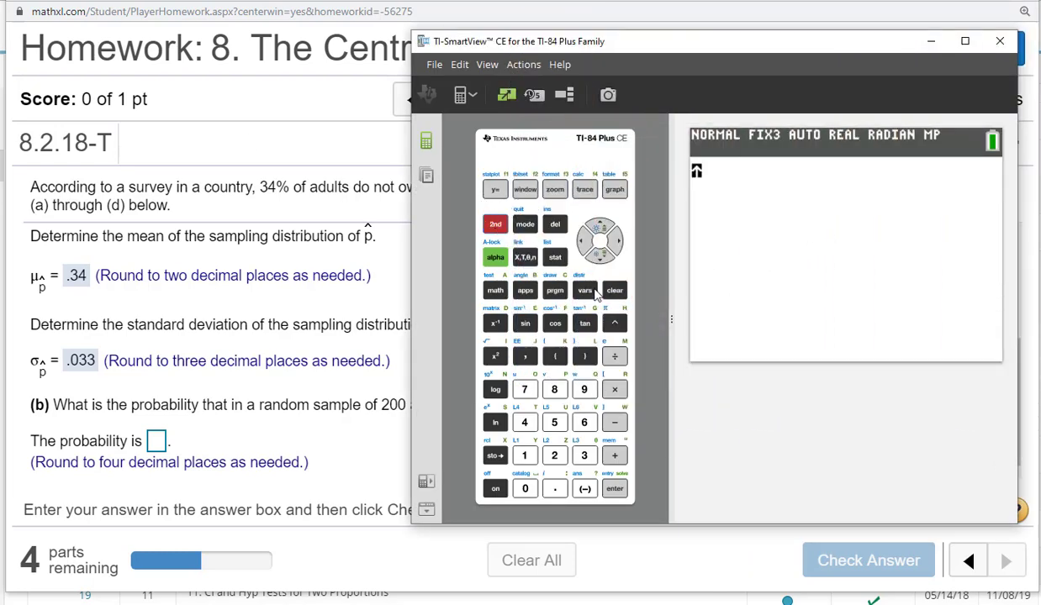
{"action": "left_click", "coordinate": [585, 291]}
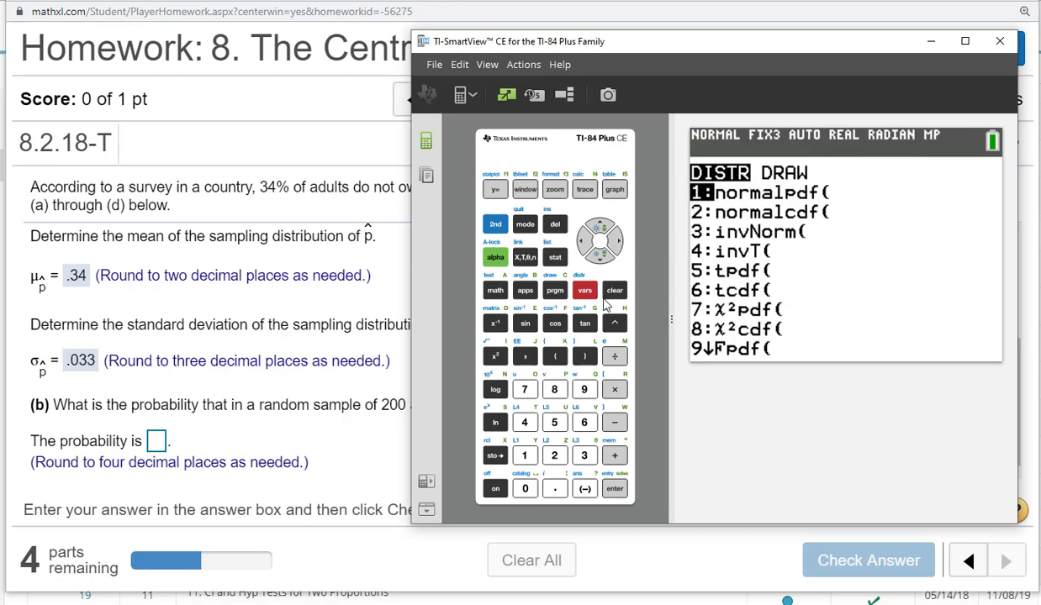
{"action": "left_click", "coordinate": [550, 457]}
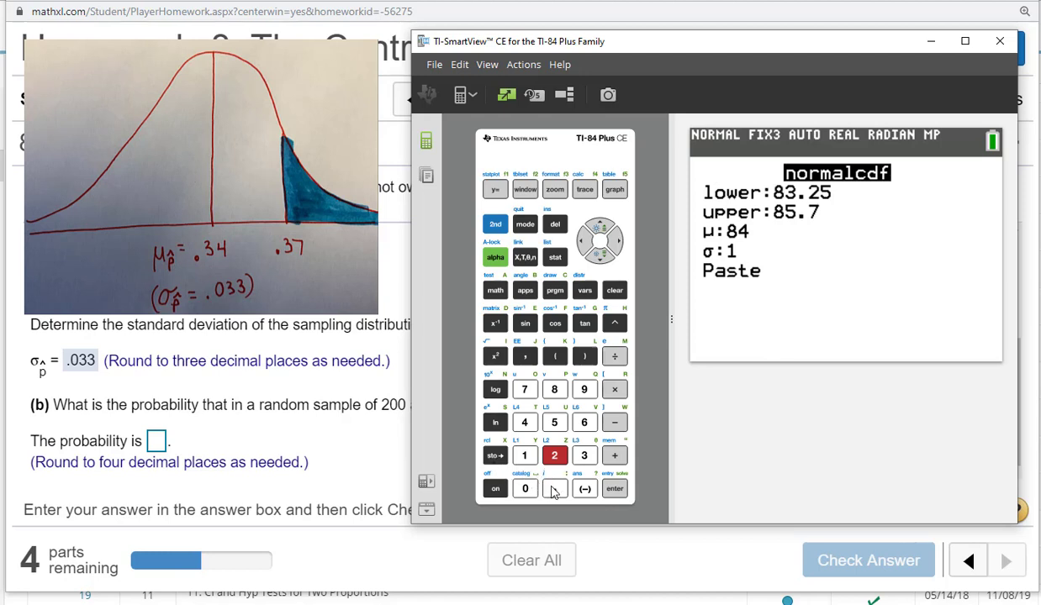
{"action": "left_click", "coordinate": [553, 490]}
{"action": "left_click", "coordinate": [582, 454]}
{"action": "left_click", "coordinate": [523, 388]}
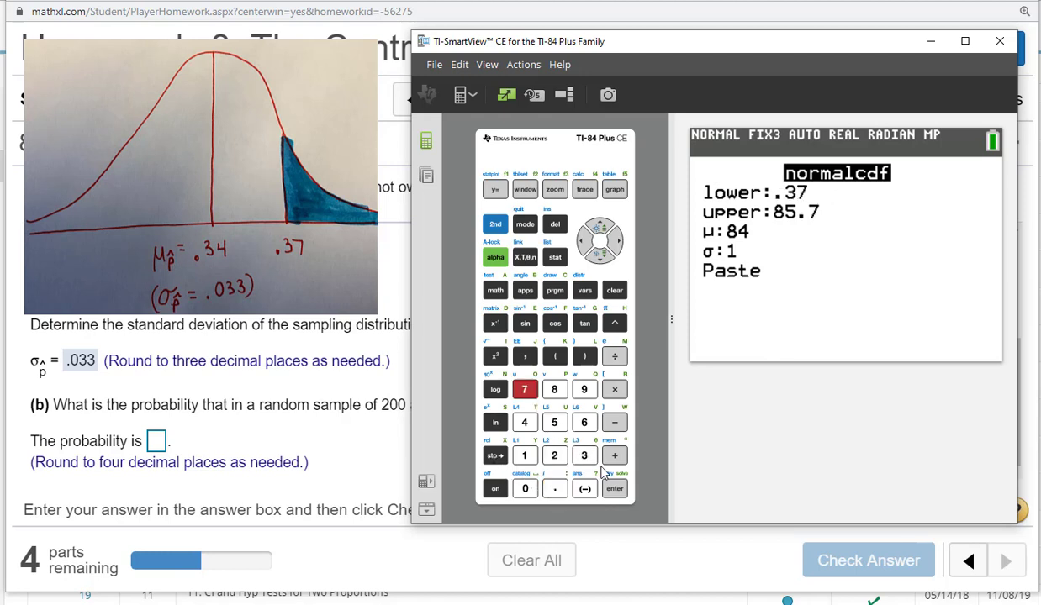
{"action": "left_click", "coordinate": [613, 487]}
{"action": "left_click", "coordinate": [523, 455]}
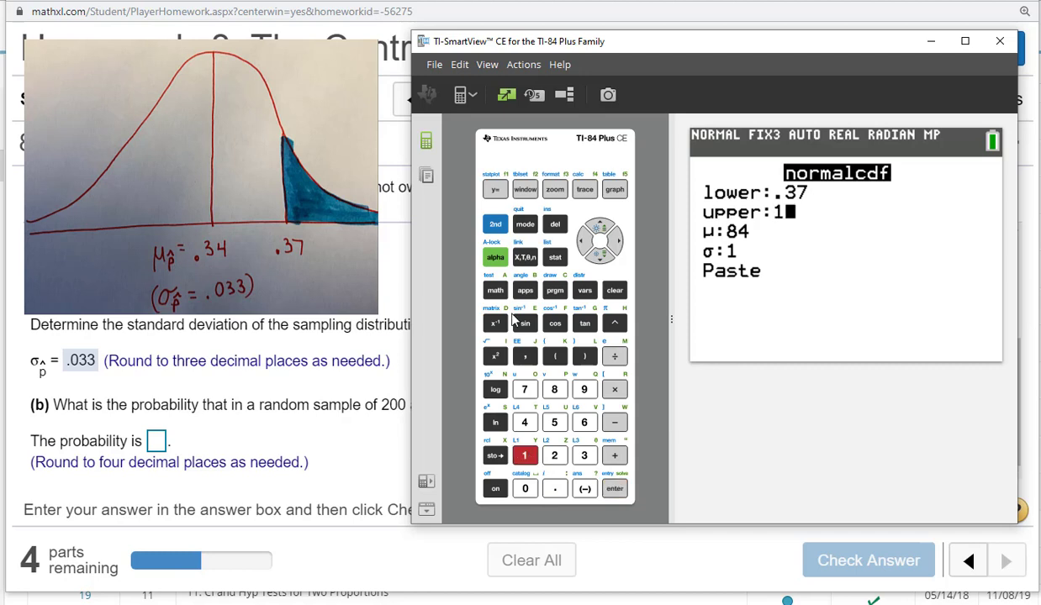
{"action": "left_click", "coordinate": [491, 226]}
{"action": "left_click", "coordinate": [524, 356]}
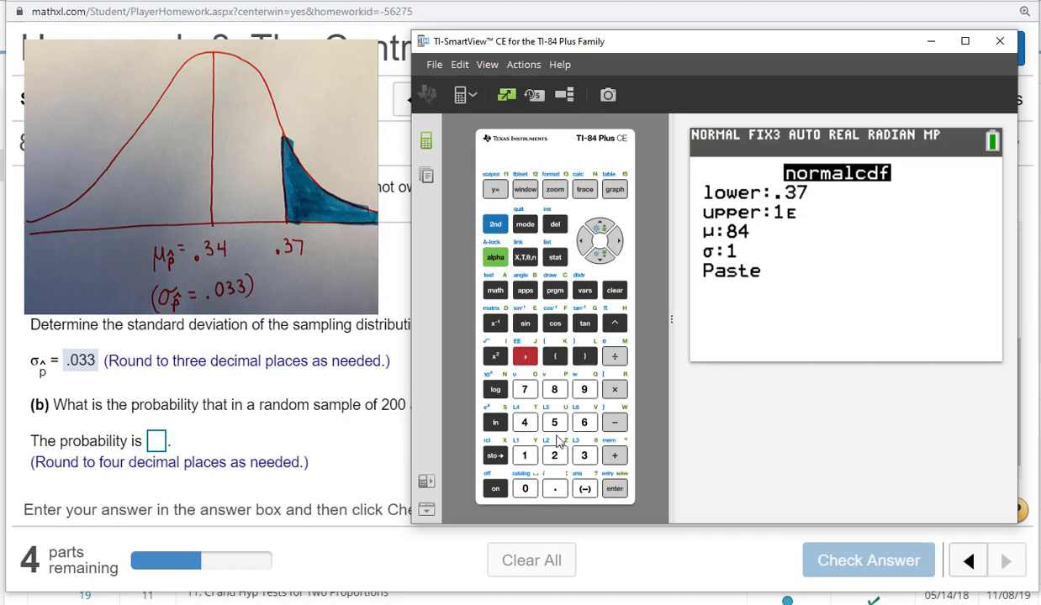
{"action": "left_click", "coordinate": [583, 391]}
{"action": "left_click", "coordinate": [583, 394]}
Add mean .34 and standard deviation .033, then paste and evaluate normalcdf, giving 0.182.
{"action": "left_click", "coordinate": [599, 254]}
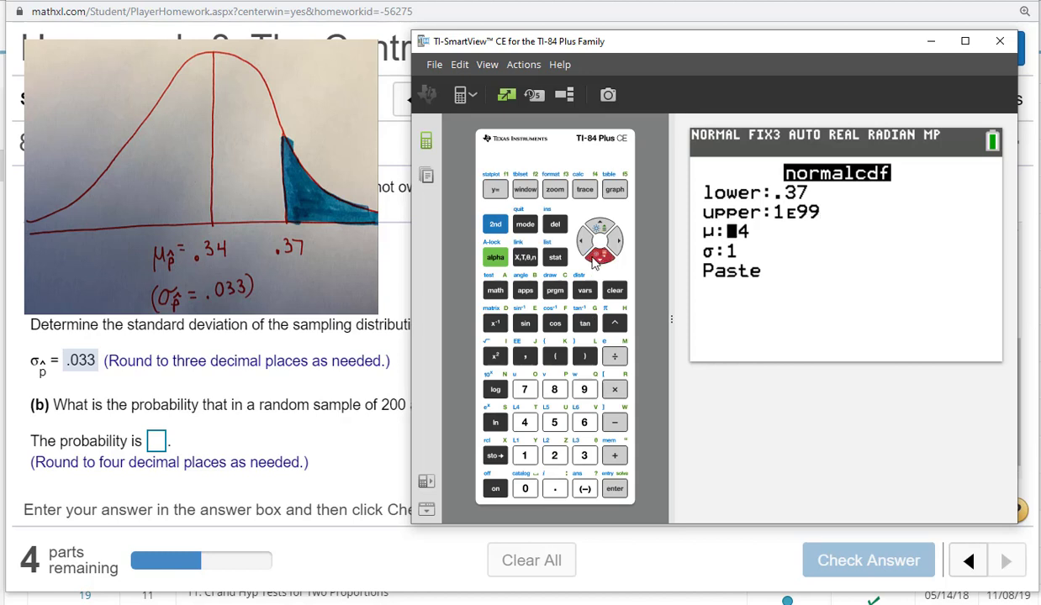
{"action": "left_click", "coordinate": [553, 486]}
{"action": "left_click", "coordinate": [583, 455]}
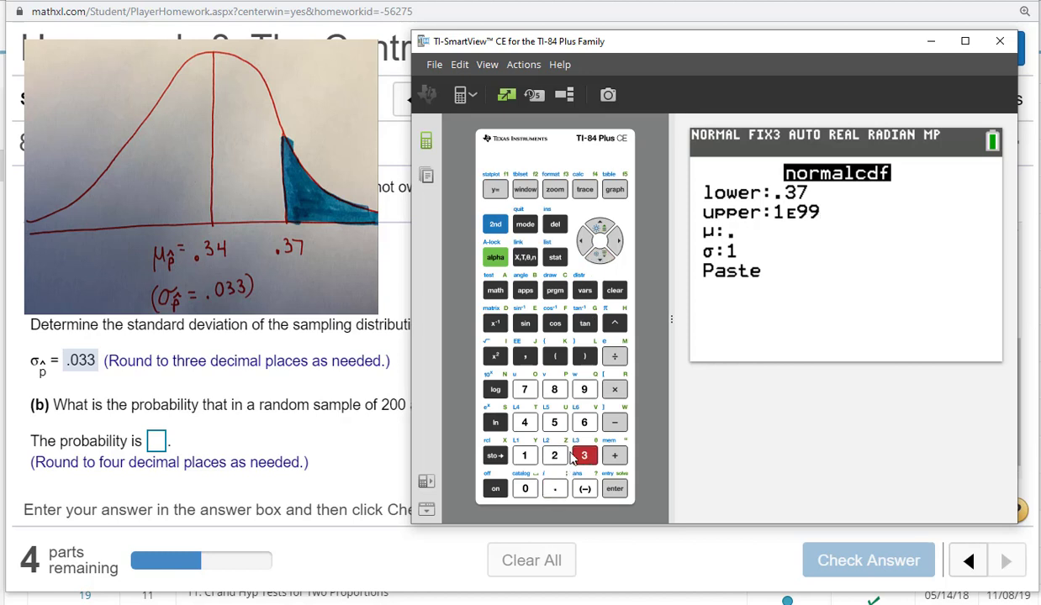
{"action": "left_click", "coordinate": [525, 422]}
{"action": "left_click", "coordinate": [612, 487]}
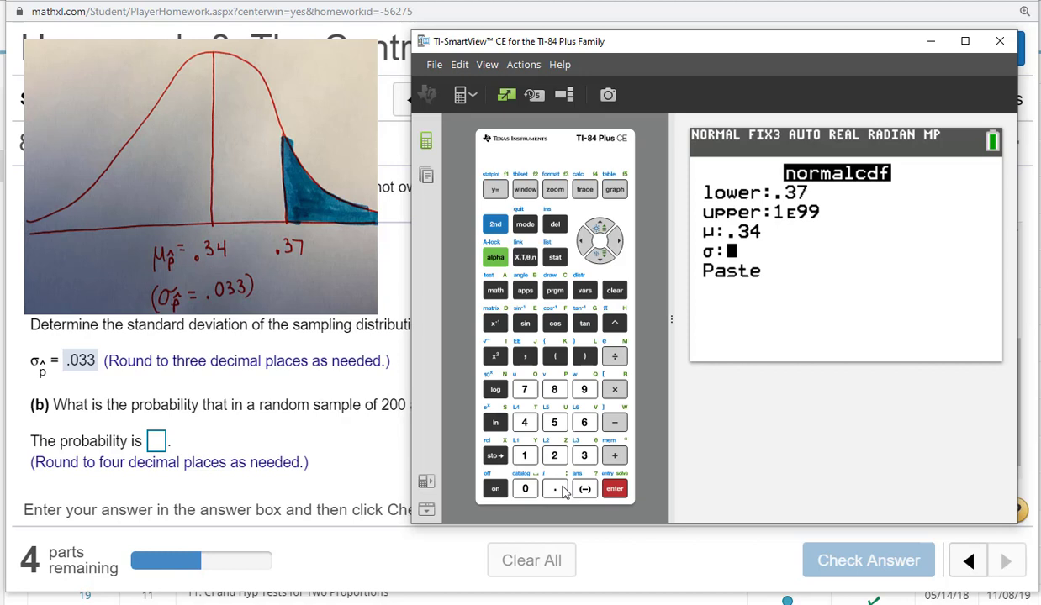
{"action": "left_click", "coordinate": [554, 489]}
{"action": "left_click", "coordinate": [525, 488]}
{"action": "left_click", "coordinate": [583, 454]}
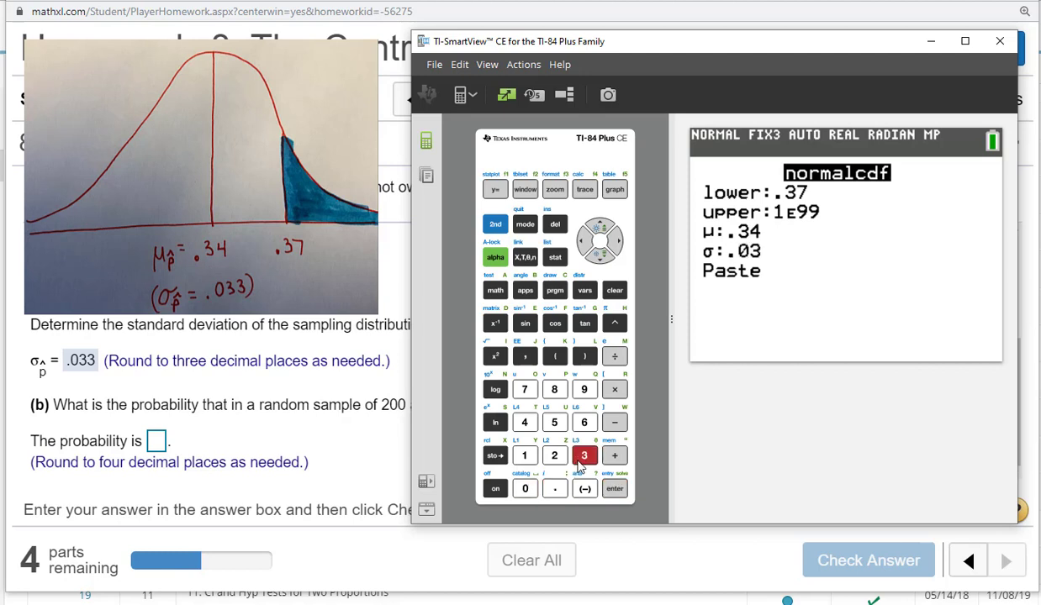
{"action": "left_click", "coordinate": [584, 455]}
{"action": "left_click", "coordinate": [613, 487]}
{"action": "left_click", "coordinate": [614, 489]}
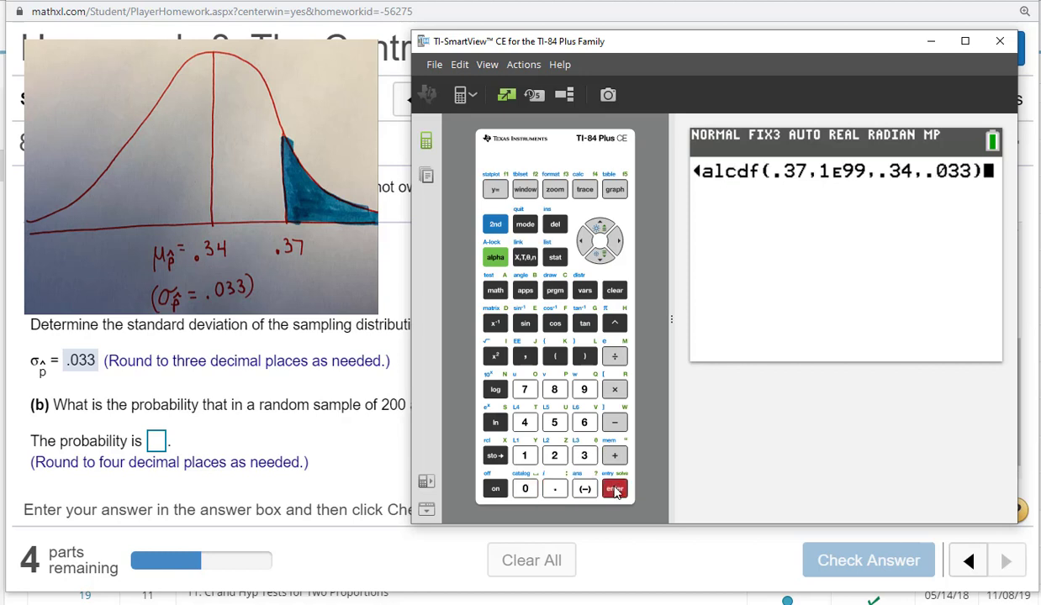
{"action": "left_click", "coordinate": [615, 491]}
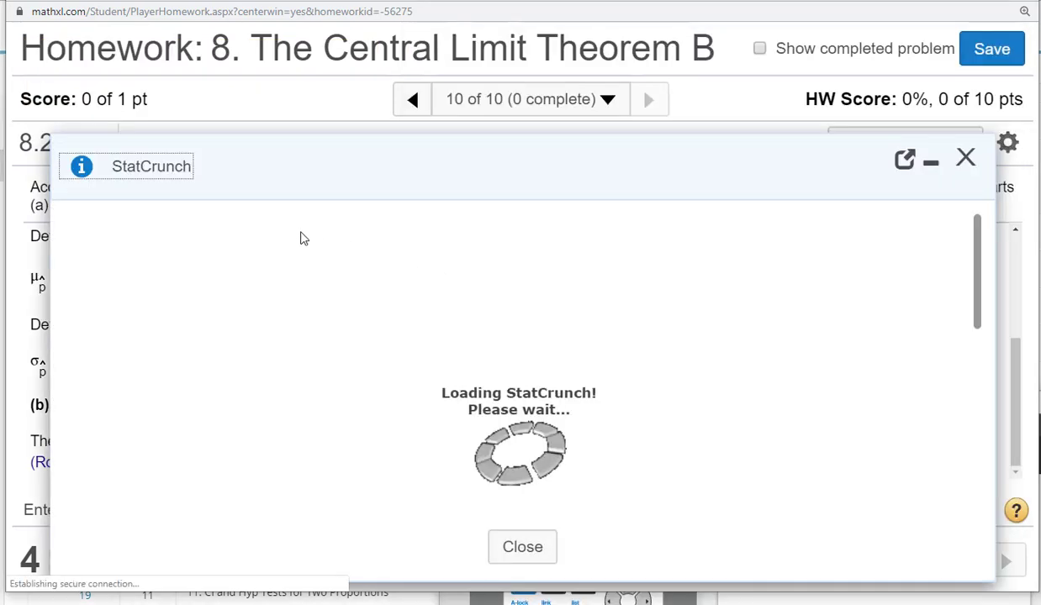
Open StatCrunch's Normal calculator and enter the mean and standard deviation .033.
{"action": "left_click", "coordinate": [457, 265]}
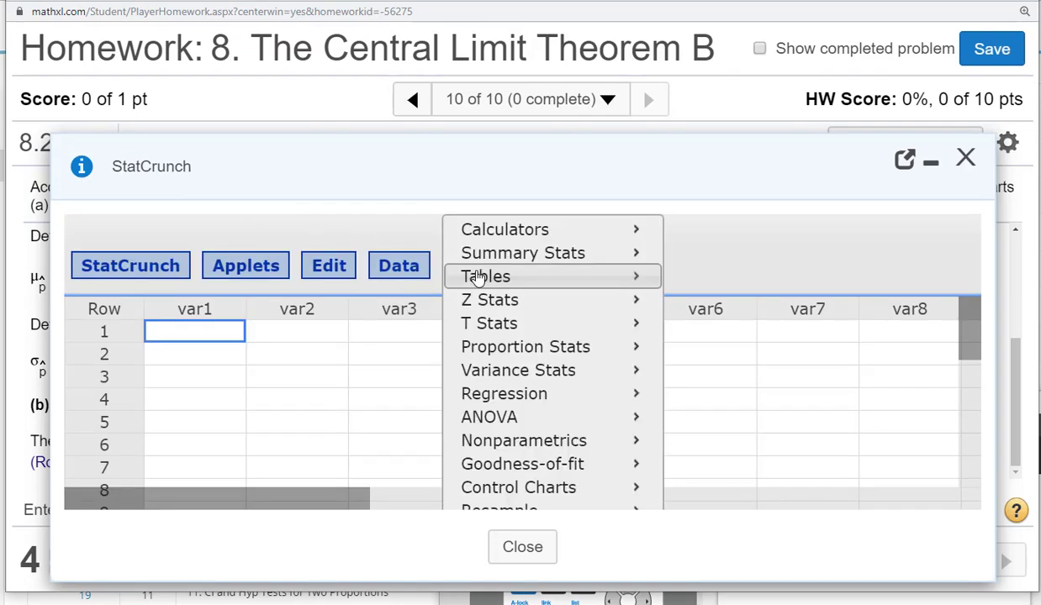
{"action": "mouse_move", "coordinate": [604, 234]}
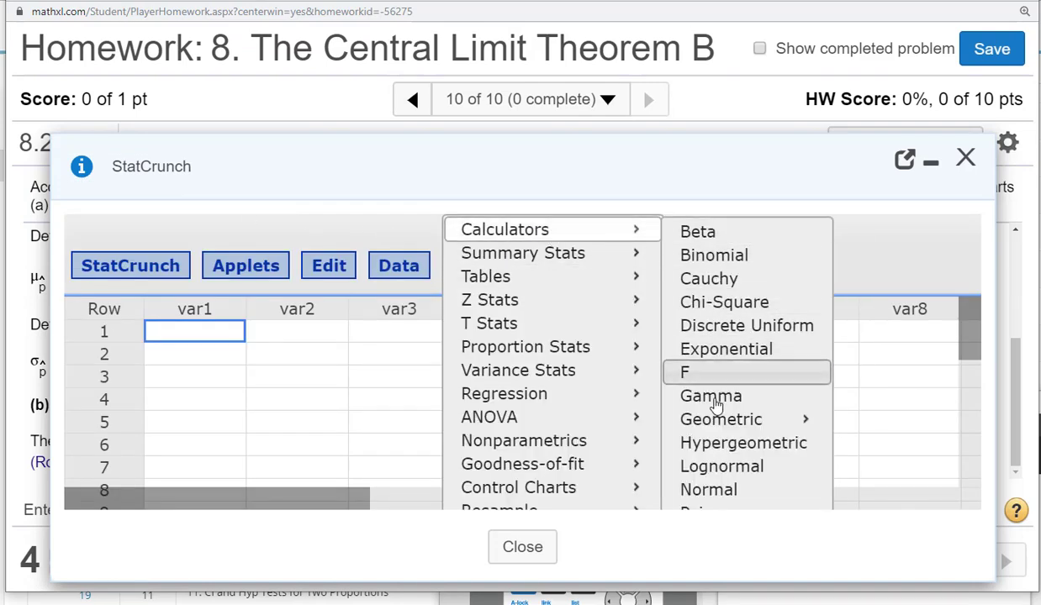
{"action": "left_click", "coordinate": [709, 490]}
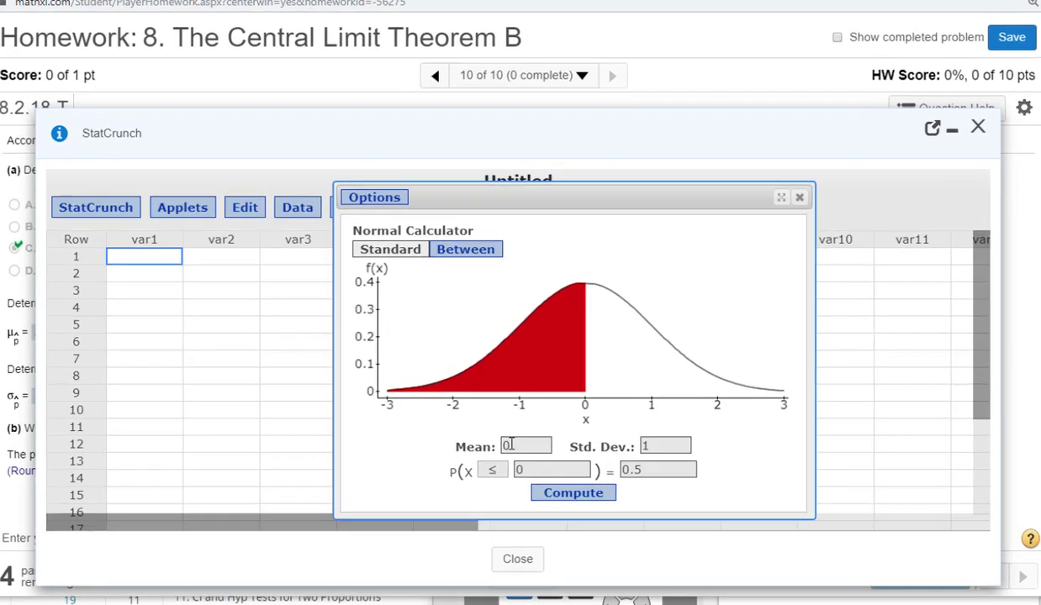
{"action": "double_click", "coordinate": [510, 446]}
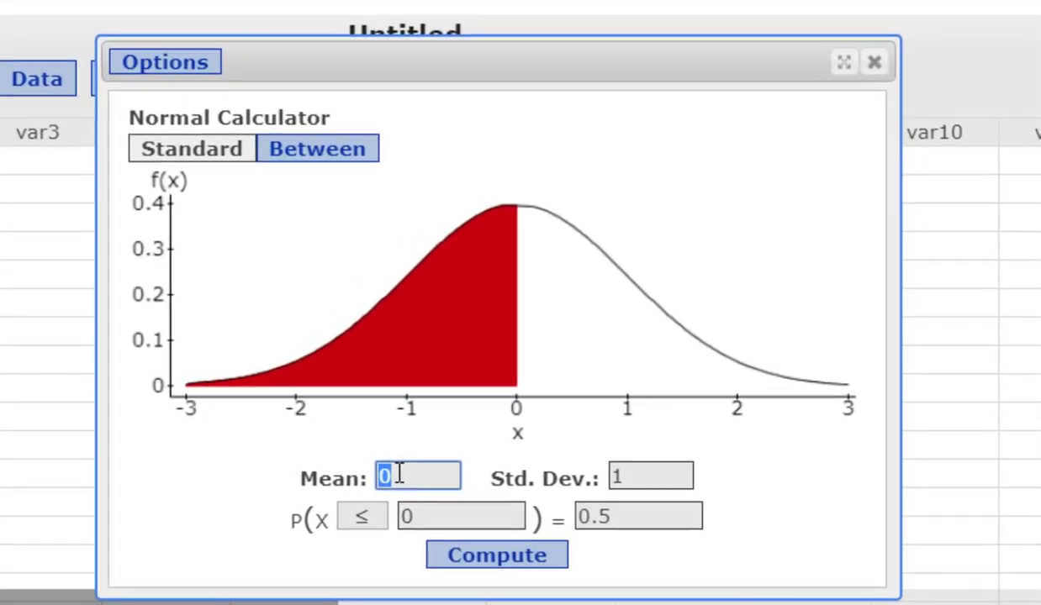
{"action": "type", "text": ".4"}
{"action": "type", "text": "34"}
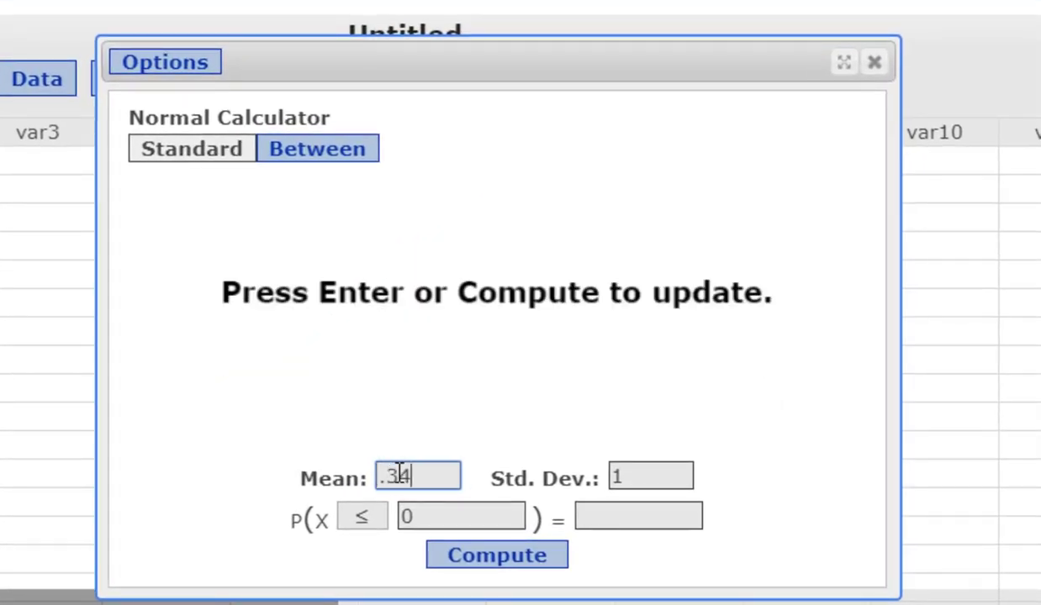
{"action": "key", "text": "Tab"}
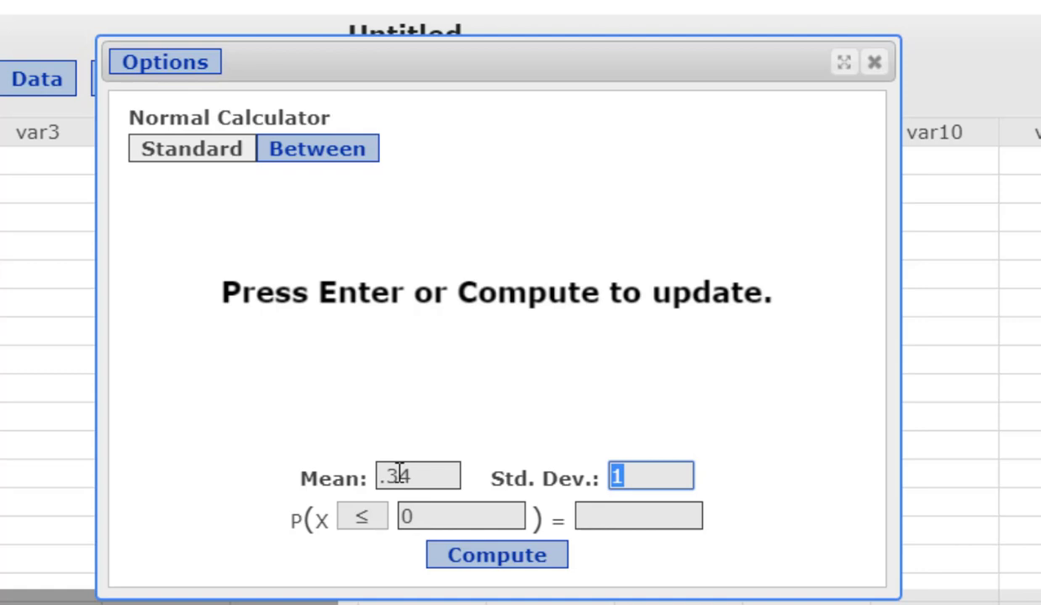
{"action": "type", "text": ".033"}
{"action": "key", "text": "Tab"}
{"action": "key", "text": "Tab"}
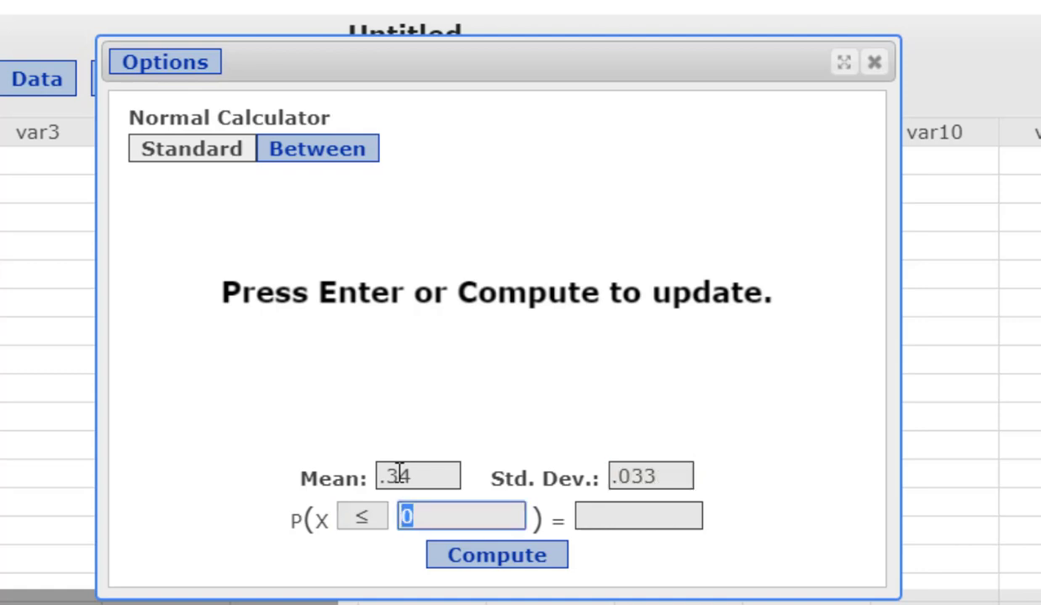
Compute P(X ≥ .37), which gives 0.18165107.
{"action": "left_click", "coordinate": [363, 516]}
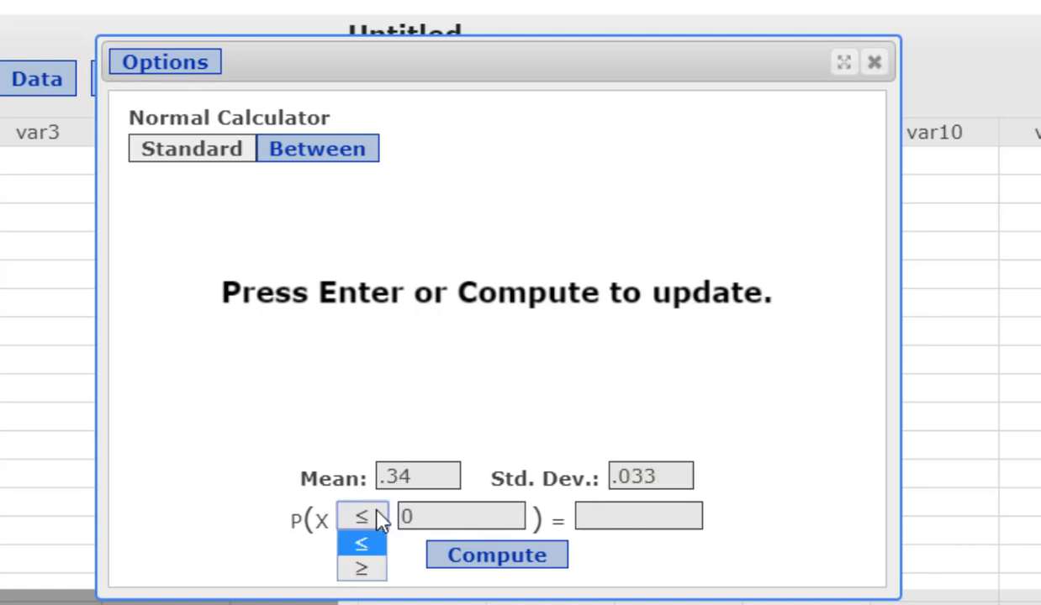
{"action": "left_click", "coordinate": [365, 574]}
{"action": "double_click", "coordinate": [418, 515]}
{"action": "left_click_drag", "start_coordinate": [418, 515], "coordinate": [396, 520]}
{"action": "type", "text": "."}
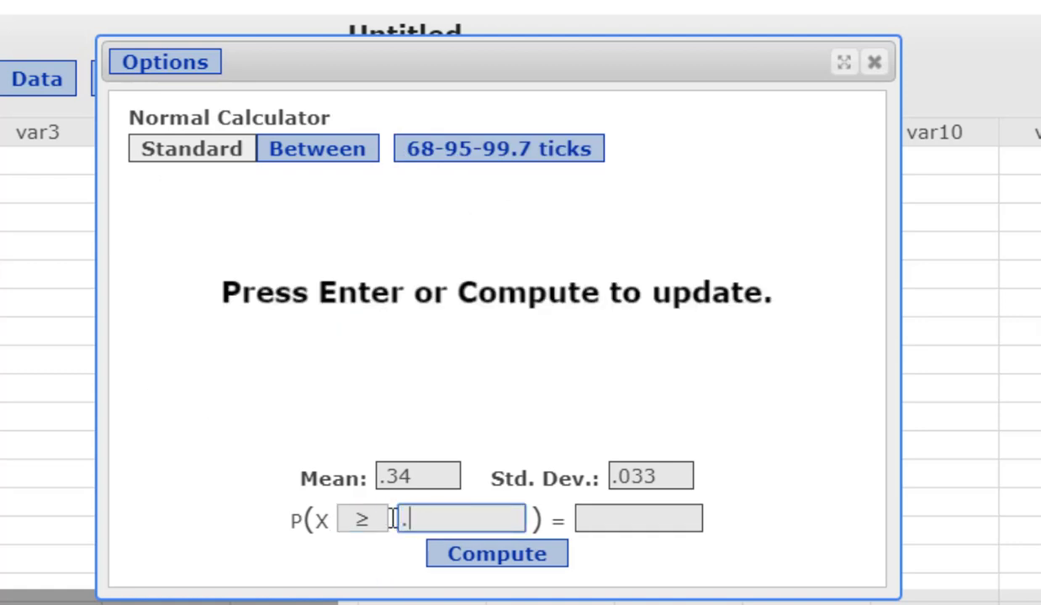
{"action": "type", "text": "37"}
{"action": "key", "text": "Return"}
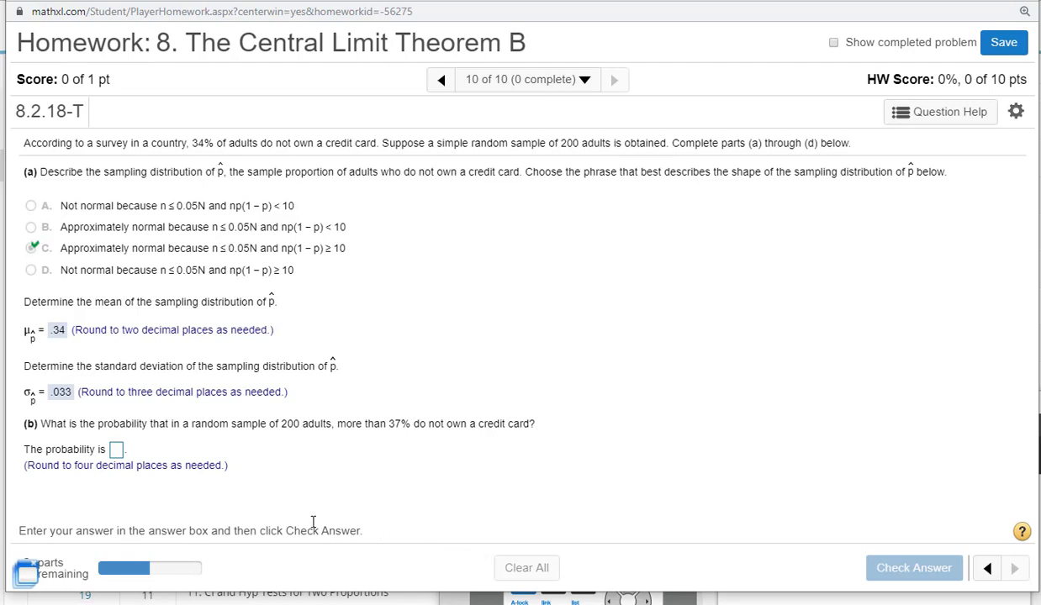
Set the TI-SmartView calculator mode to four fixed decimal places.
{"action": "key", "text": "alt+Tab"}
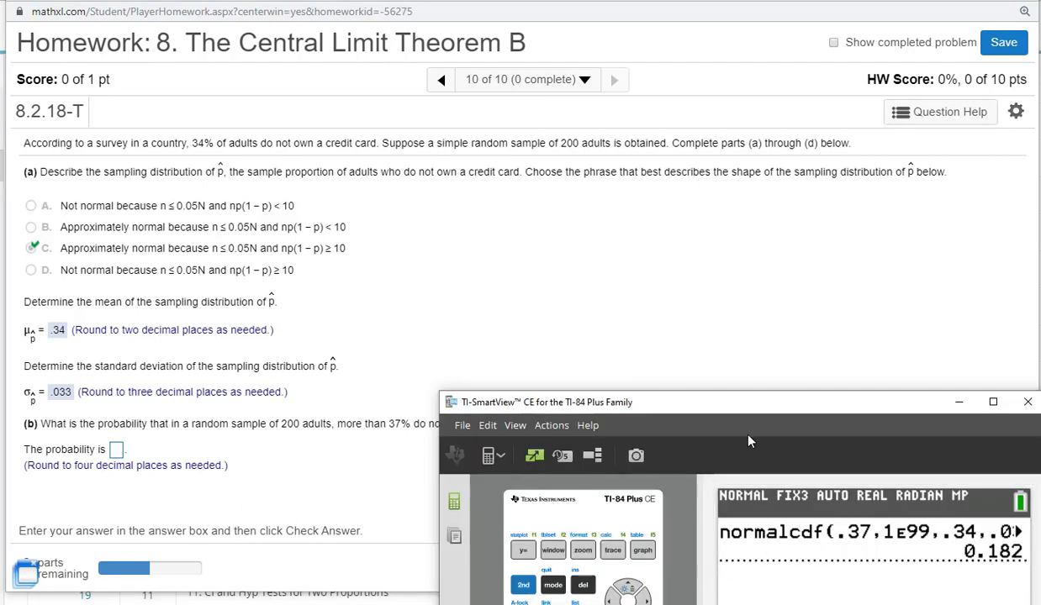
{"action": "left_click_drag", "start_coordinate": [726, 398], "coordinate": [722, 137]}
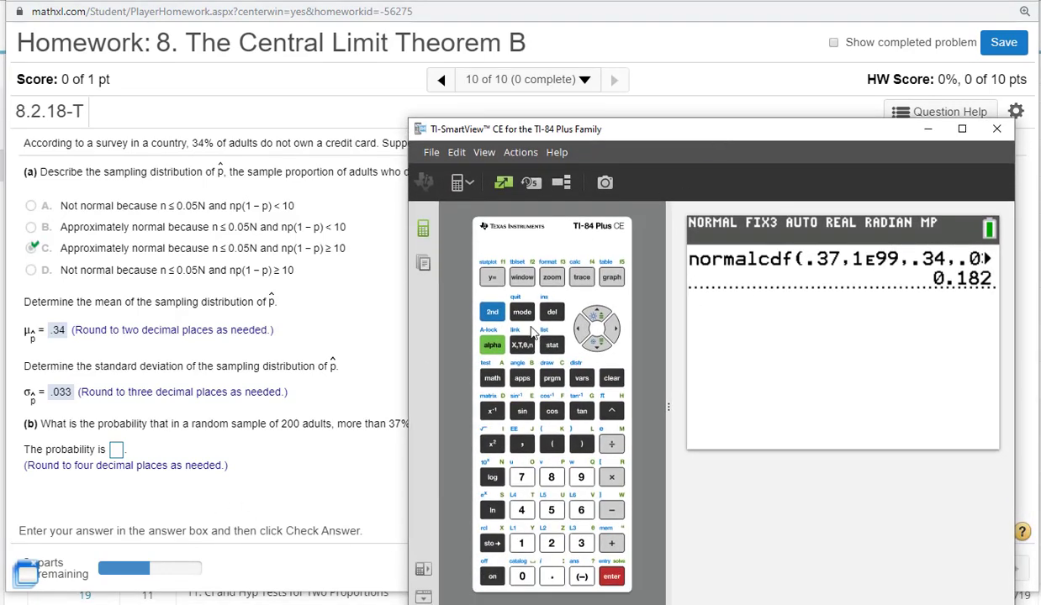
{"action": "left_click", "coordinate": [522, 311]}
{"action": "left_click", "coordinate": [596, 342]}
{"action": "left_click", "coordinate": [596, 342]}
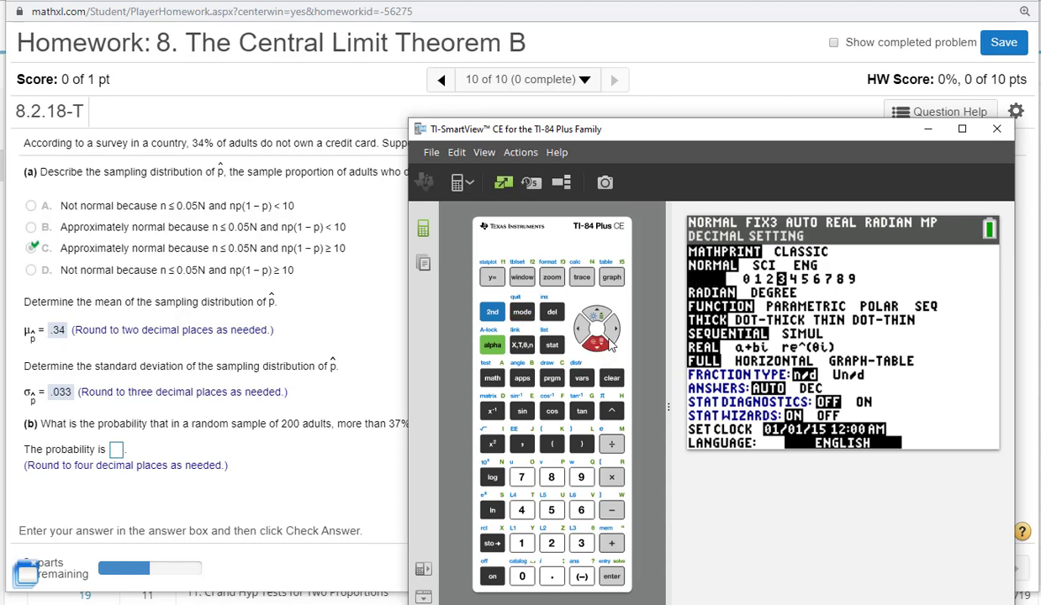
{"action": "left_click", "coordinate": [596, 342]}
{"action": "left_click", "coordinate": [596, 342]}
{"action": "left_click", "coordinate": [596, 342]}
{"action": "left_click", "coordinate": [596, 315]}
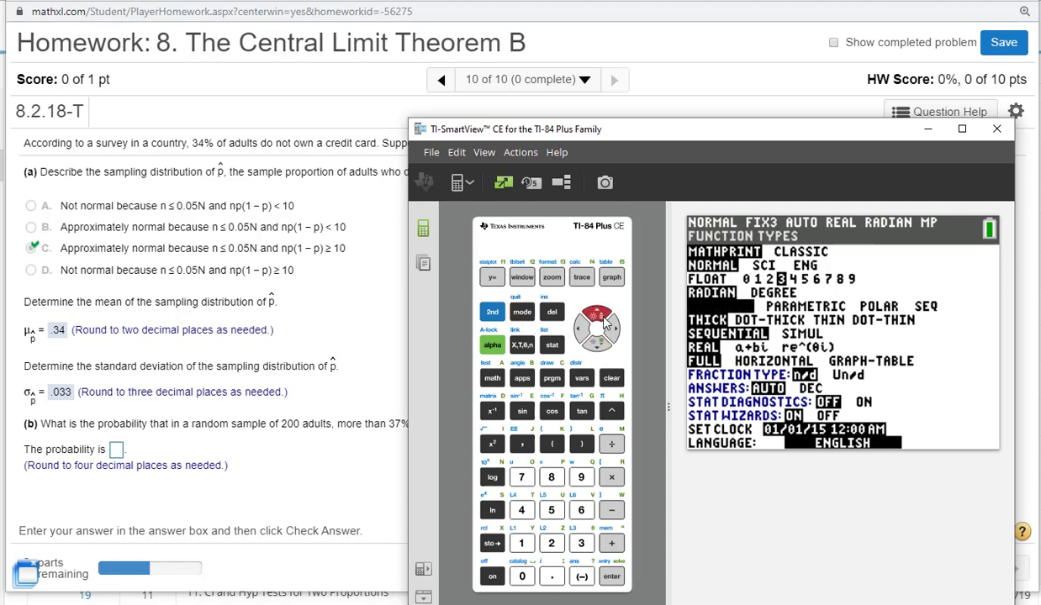
{"action": "left_click", "coordinate": [596, 315]}
{"action": "left_click", "coordinate": [596, 316]}
{"action": "left_click", "coordinate": [614, 330]}
{"action": "left_click", "coordinate": [613, 330]}
{"action": "left_click", "coordinate": [614, 331]}
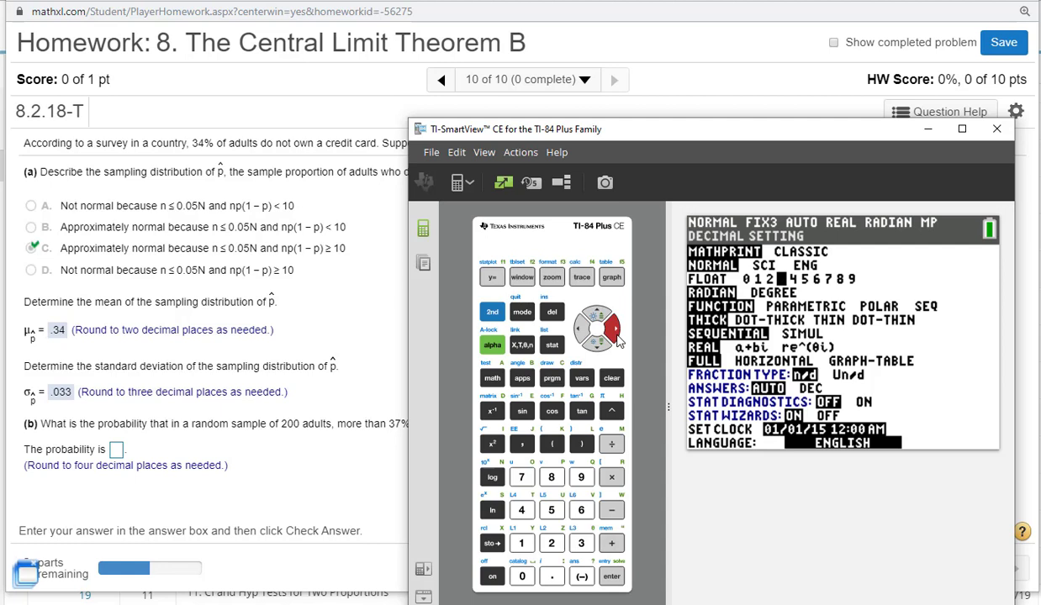
{"action": "left_click", "coordinate": [614, 330]}
{"action": "left_click", "coordinate": [614, 330]}
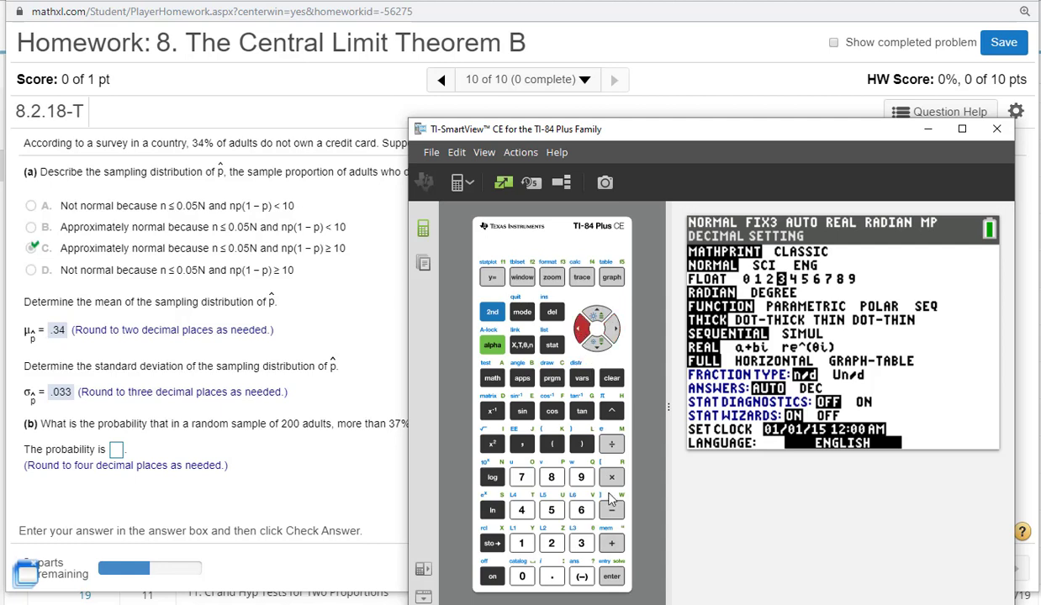
{"action": "left_click", "coordinate": [612, 576]}
Rerun normalcdf(.37,1E99,.34,.033) on the home screen, now showing 0.1817.
{"action": "left_click", "coordinate": [488, 312]}
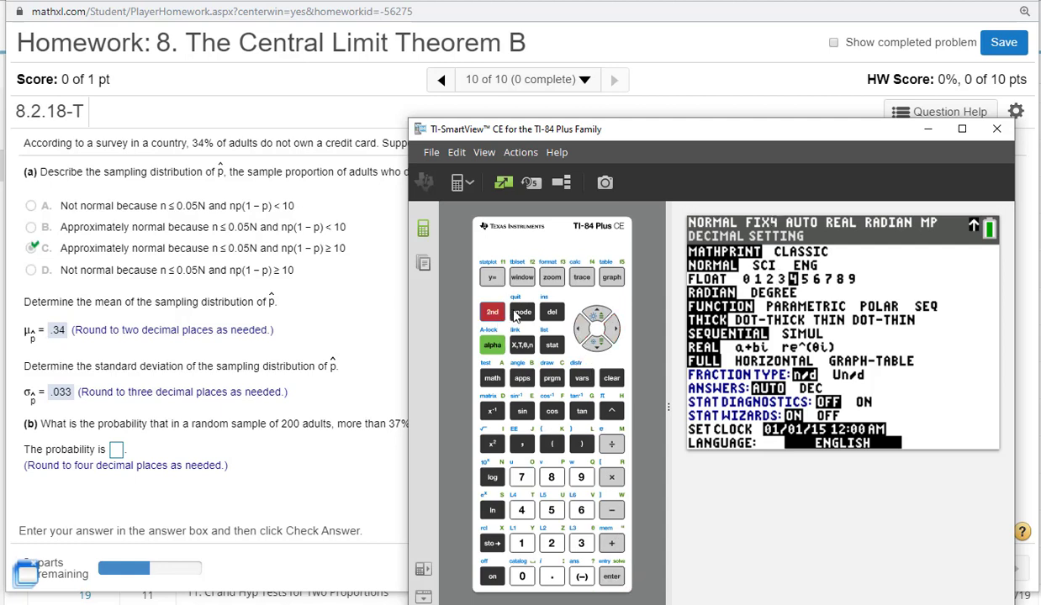
{"action": "left_click", "coordinate": [522, 312]}
{"action": "left_click", "coordinate": [611, 576]}
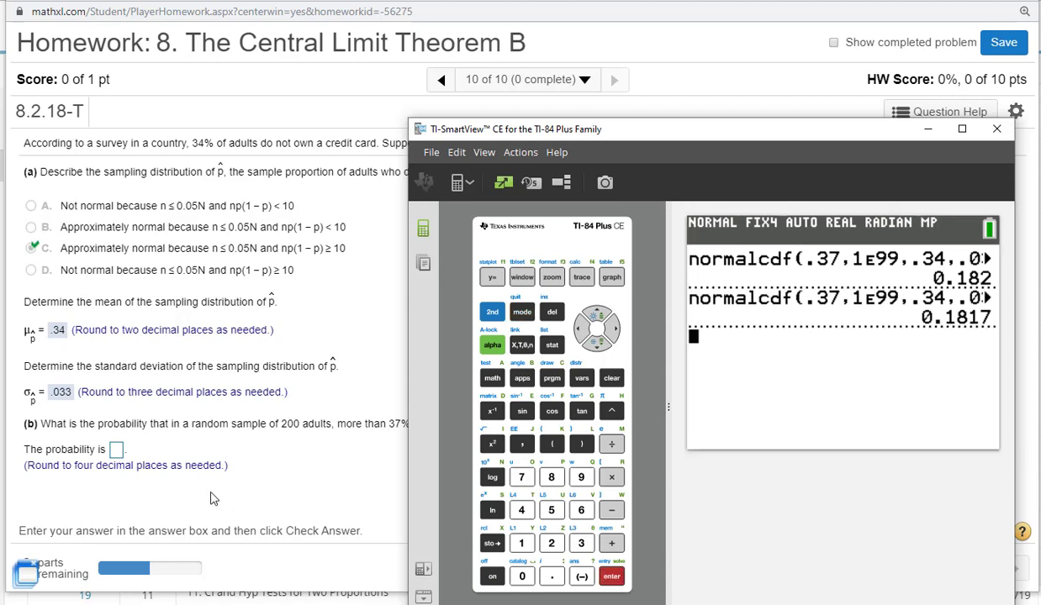
Answer part (b)'s probability as .1817 and check it.
{"action": "left_click", "coordinate": [118, 450]}
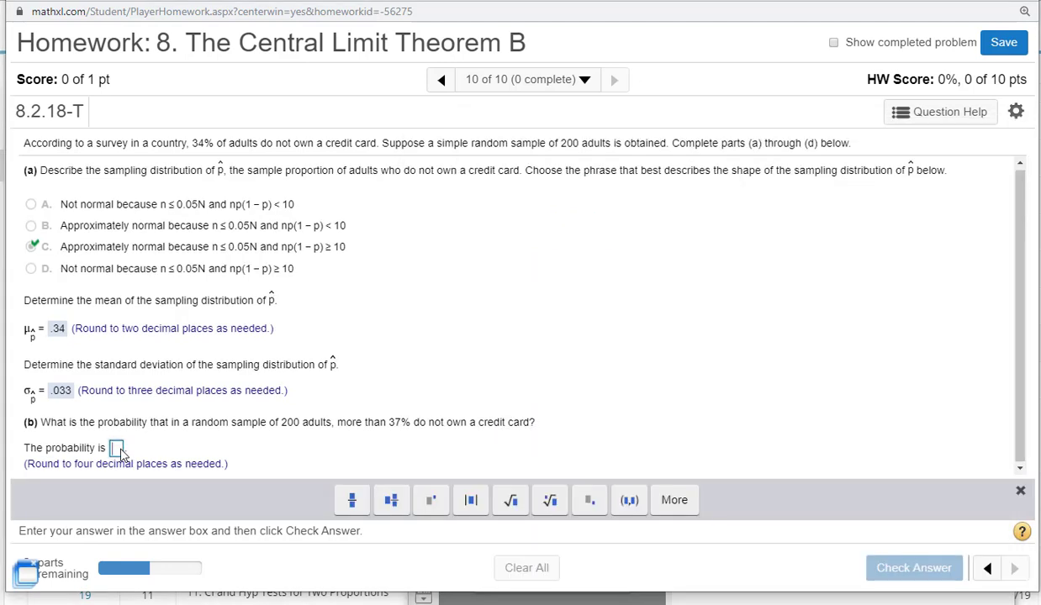
{"action": "type", "text": ".1817"}
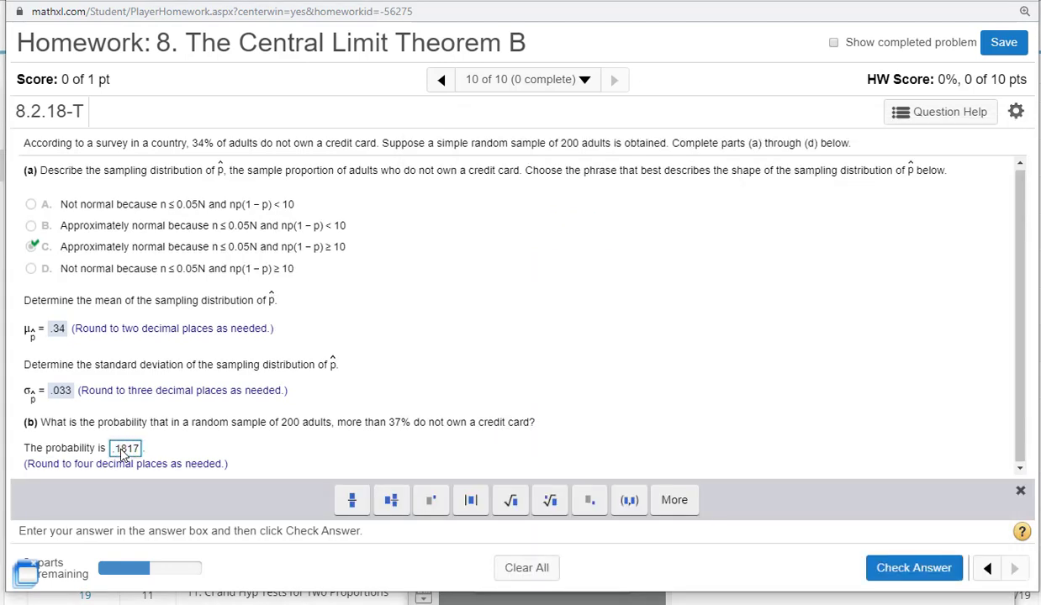
{"action": "key", "text": "Return"}
{"action": "left_click", "coordinate": [527, 374]}
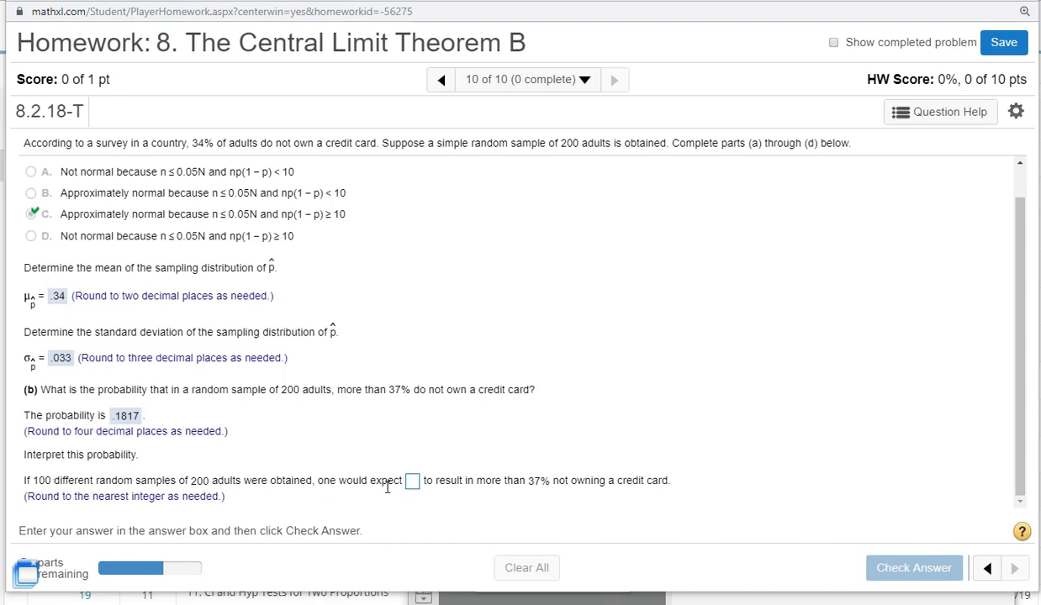
Enter 18 as the expected number of samples out of 100 and check it.
{"action": "left_click", "coordinate": [412, 480]}
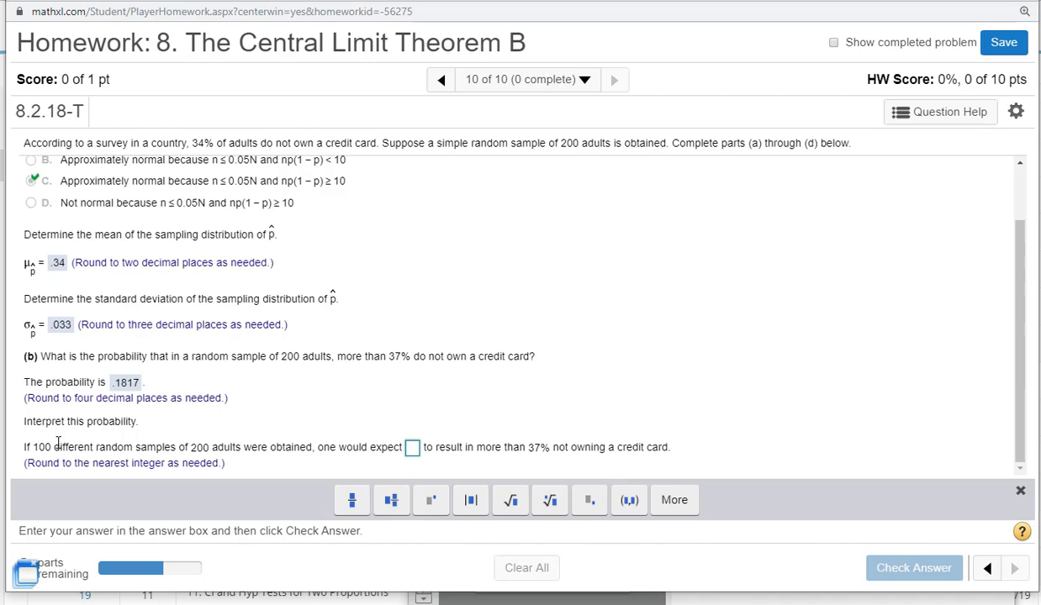
{"action": "type", "text": "18"}
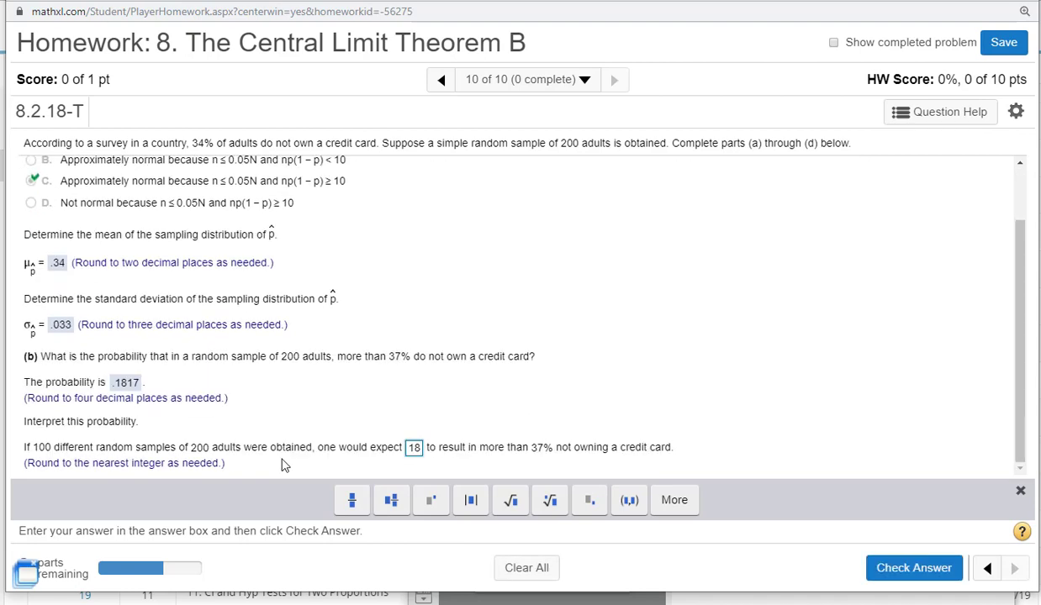
{"action": "key", "text": "Return"}
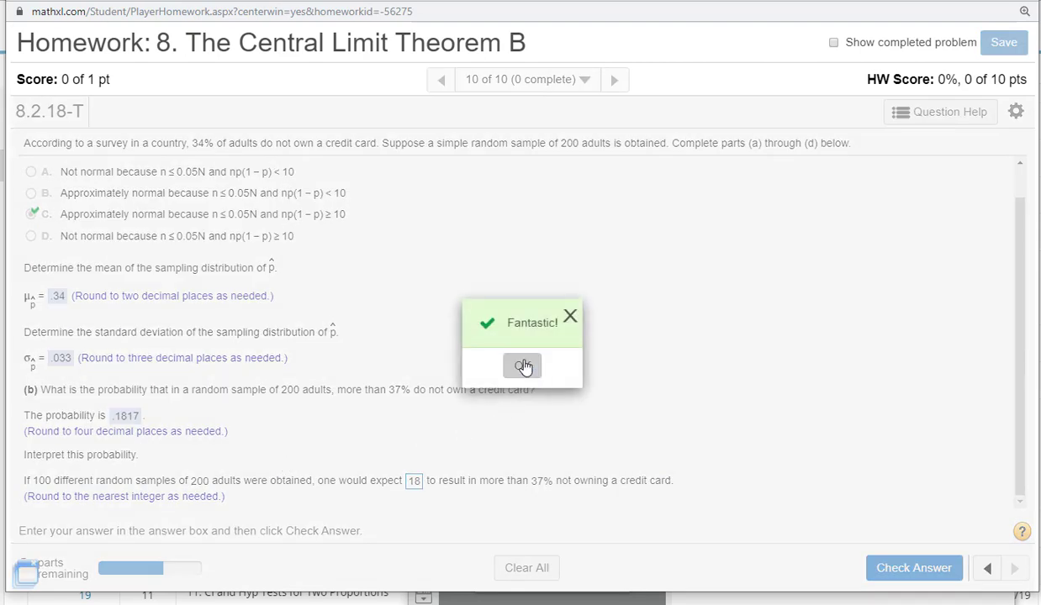
Dismiss the Fantastic! feedback to reach part (c), then return to the calculator.
{"action": "left_click", "coordinate": [522, 364]}
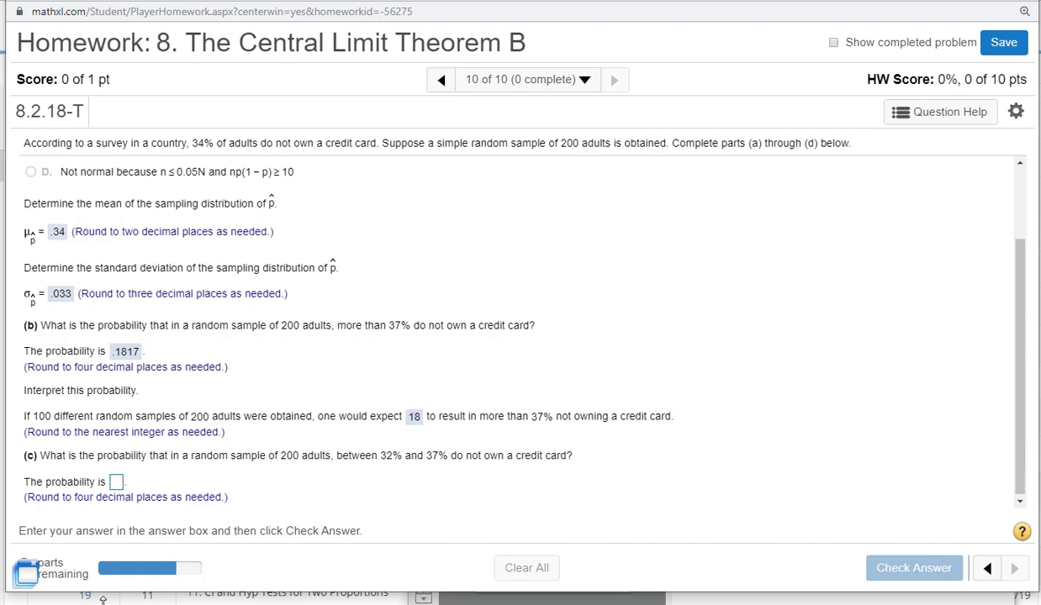
{"action": "key", "text": "alt+Tab"}
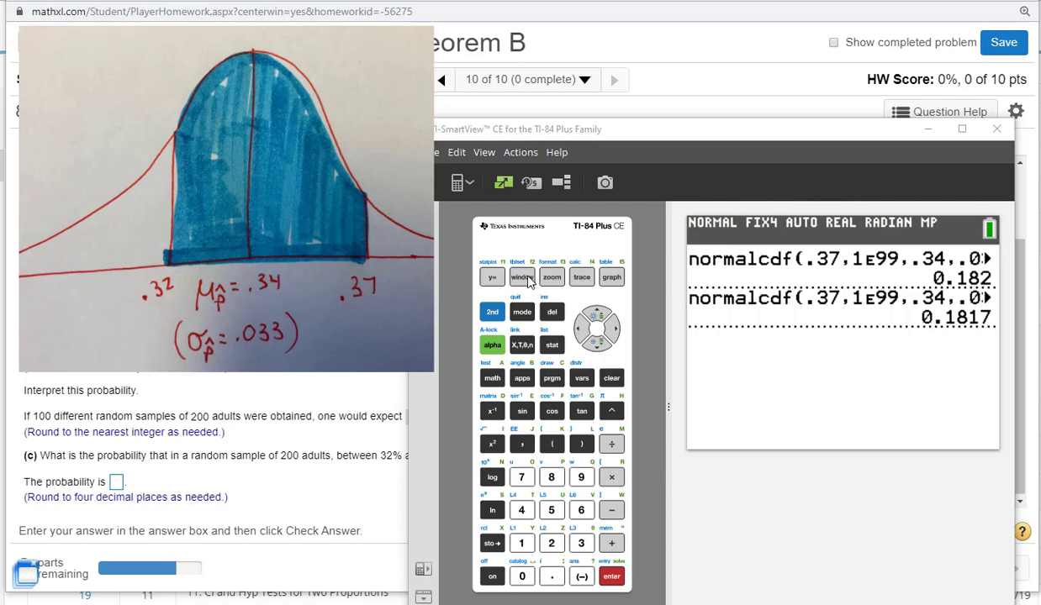
Start normalcdf on the calculator with lower bound .32.
{"action": "left_click", "coordinate": [492, 312]}
{"action": "left_click", "coordinate": [583, 378]}
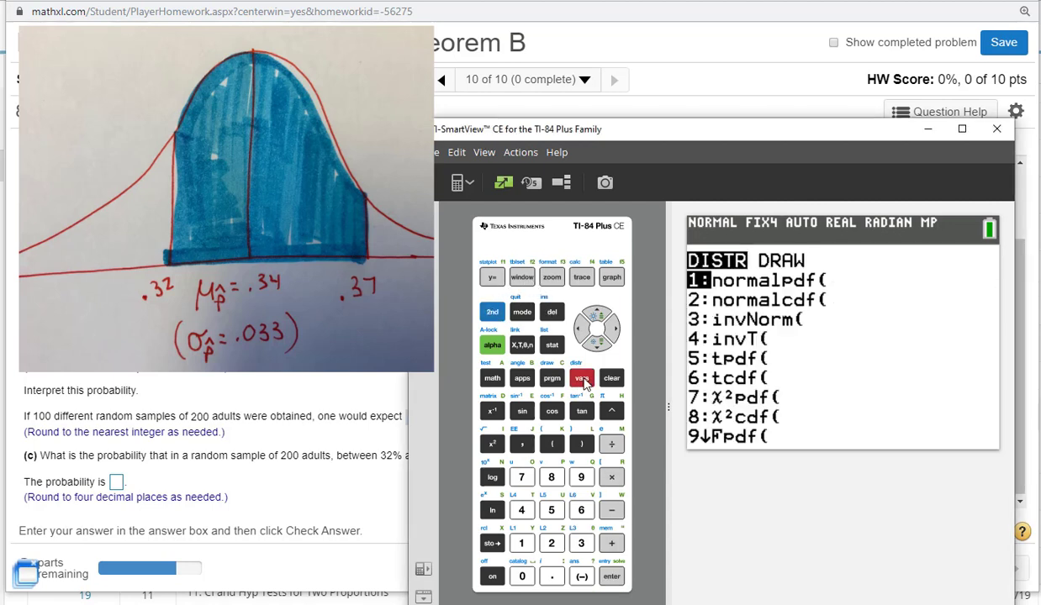
{"action": "left_click", "coordinate": [552, 543]}
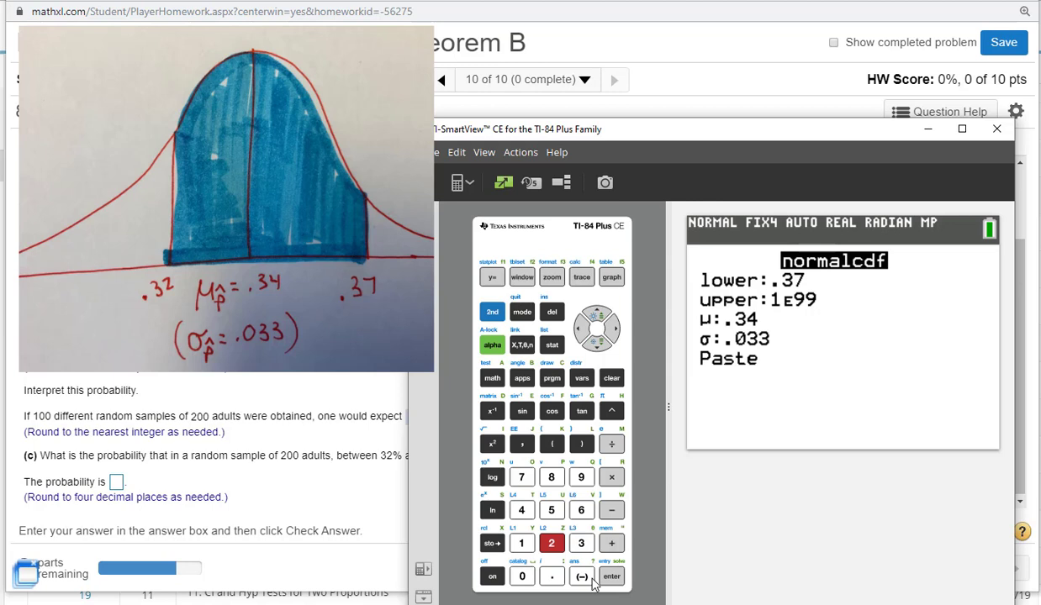
{"action": "left_click", "coordinate": [554, 578]}
{"action": "left_click", "coordinate": [581, 543]}
{"action": "left_click", "coordinate": [552, 543]}
Set upper bound .37, then paste and evaluate normalcdf, giving 0.5461.
{"action": "left_click", "coordinate": [612, 576]}
{"action": "left_click", "coordinate": [551, 577]}
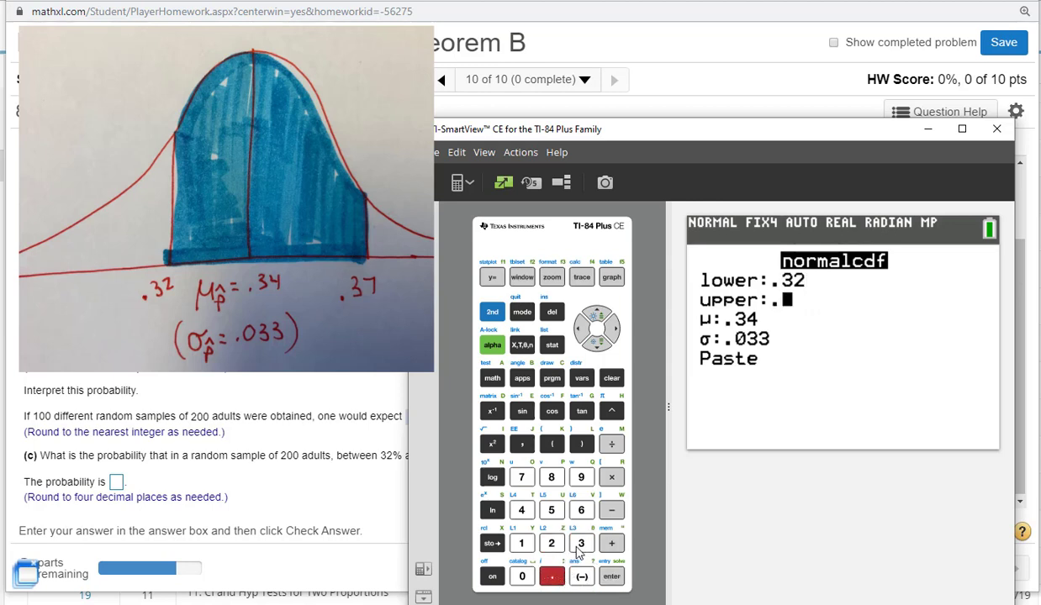
{"action": "left_click", "coordinate": [580, 543]}
{"action": "left_click", "coordinate": [521, 477]}
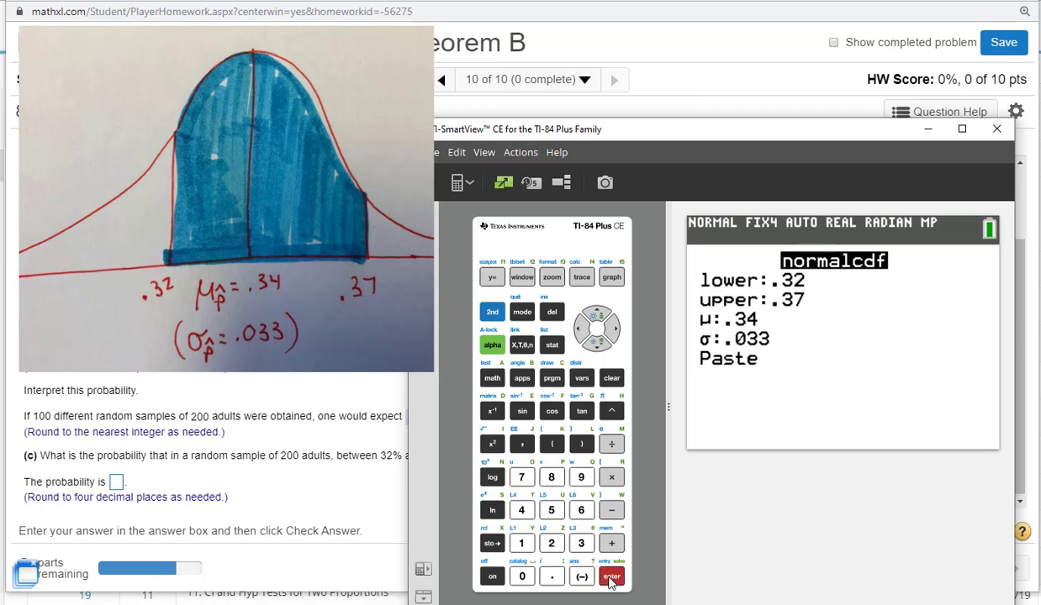
{"action": "left_click", "coordinate": [612, 577]}
{"action": "left_click", "coordinate": [612, 576]}
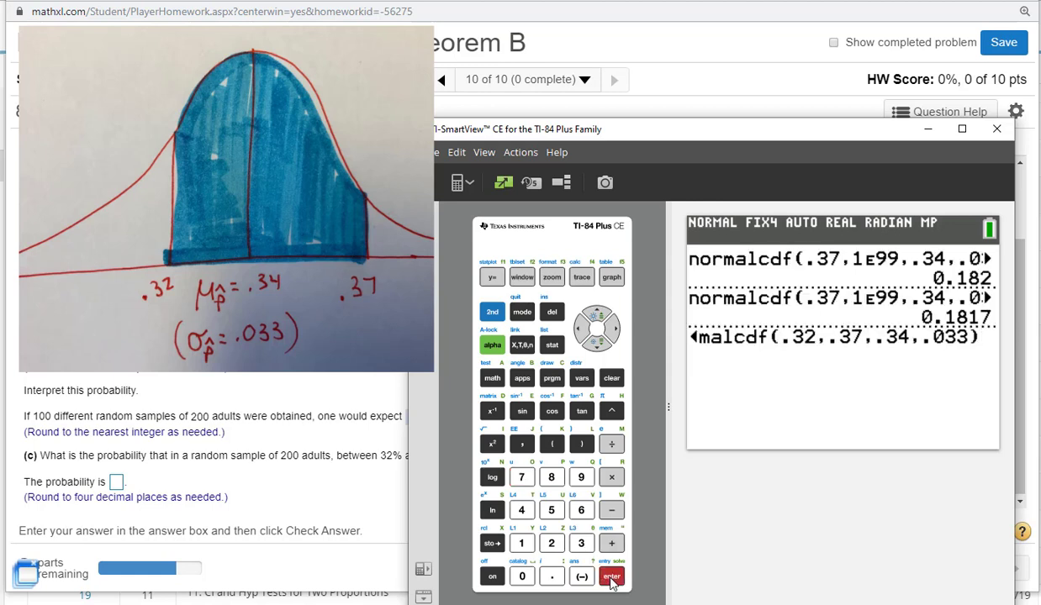
{"action": "left_click", "coordinate": [612, 577]}
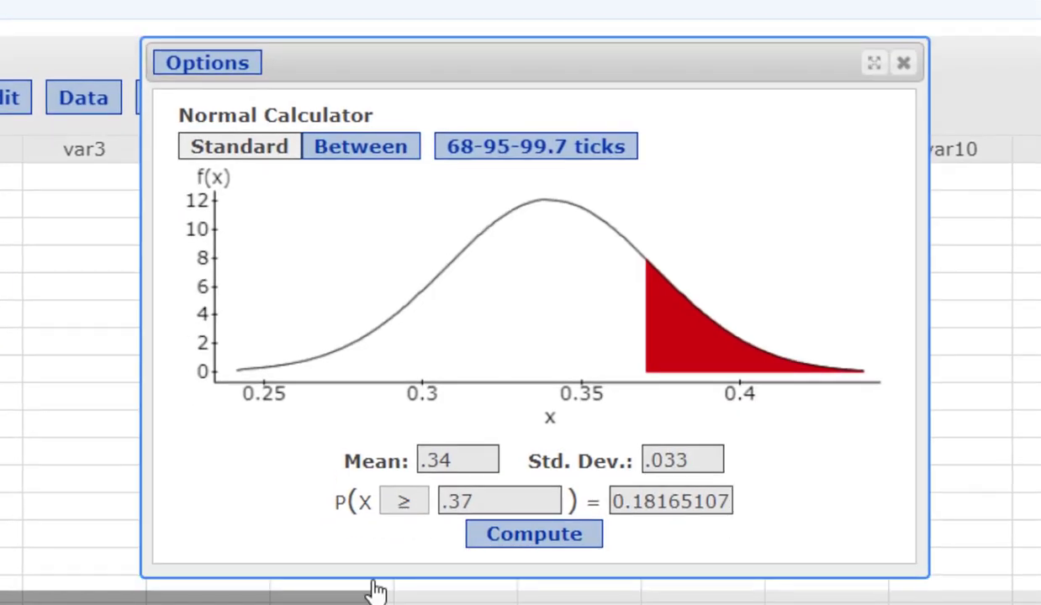
Compute the normal probability between .32 and .37, giving 0.54611168.
{"action": "left_click", "coordinate": [386, 150]}
{"action": "left_click", "coordinate": [420, 499]}
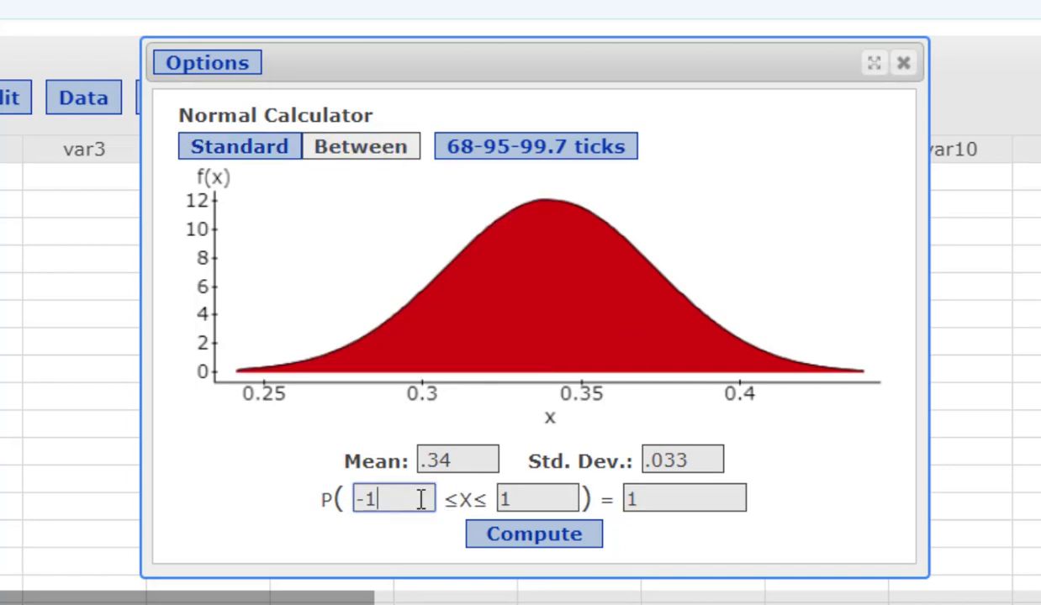
{"action": "double_click", "coordinate": [421, 498]}
{"action": "type", "text": ".32"}
{"action": "key", "text": "Tab"}
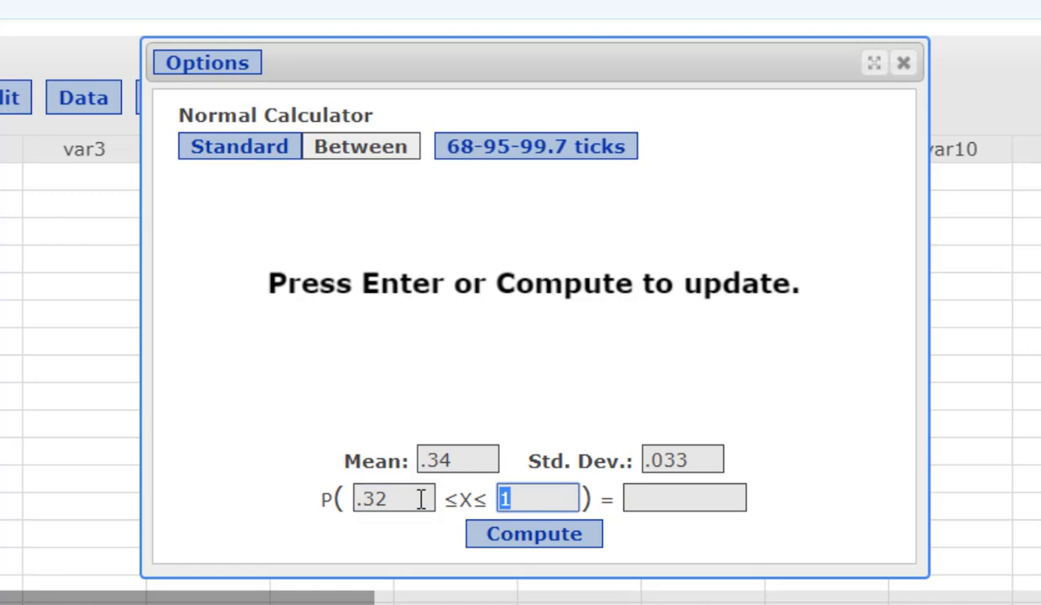
{"action": "type", "text": ".37"}
{"action": "key", "text": "Return"}
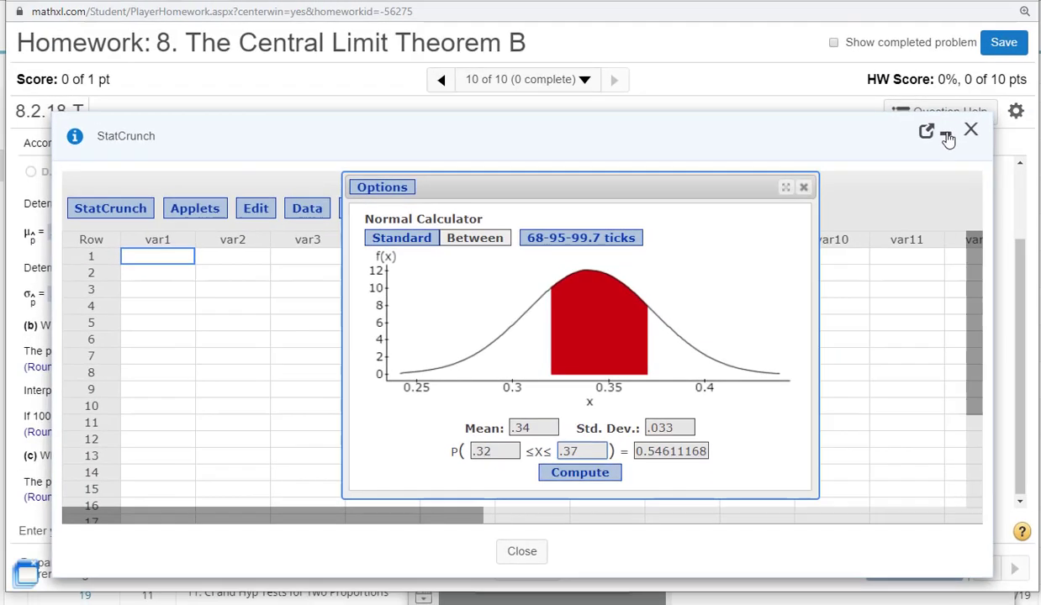
Enter .5461 as the part (c) probability and get it marked correct.
{"action": "left_click", "coordinate": [944, 135]}
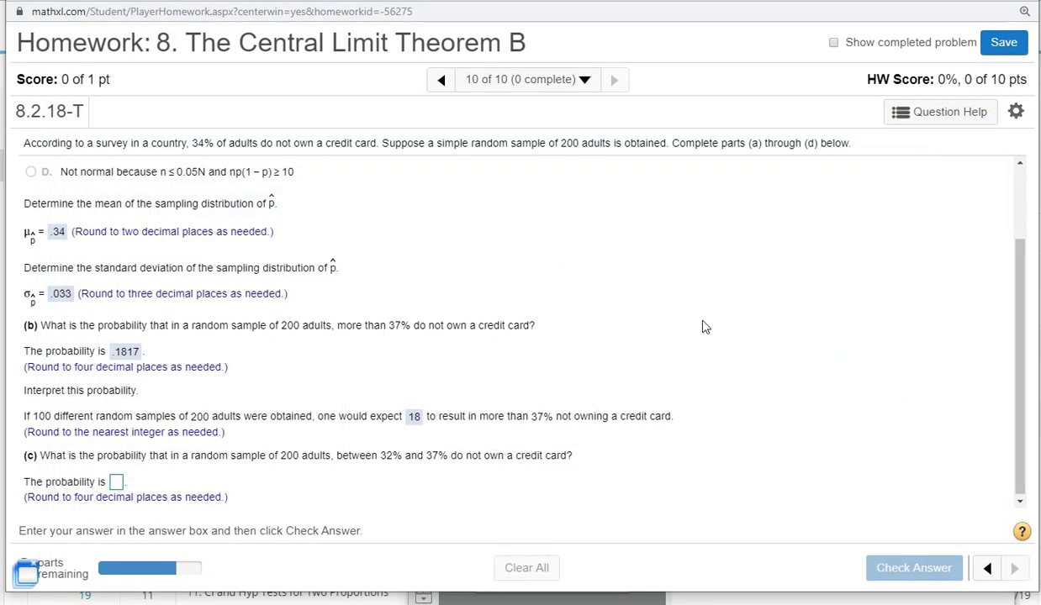
{"action": "left_click", "coordinate": [118, 482]}
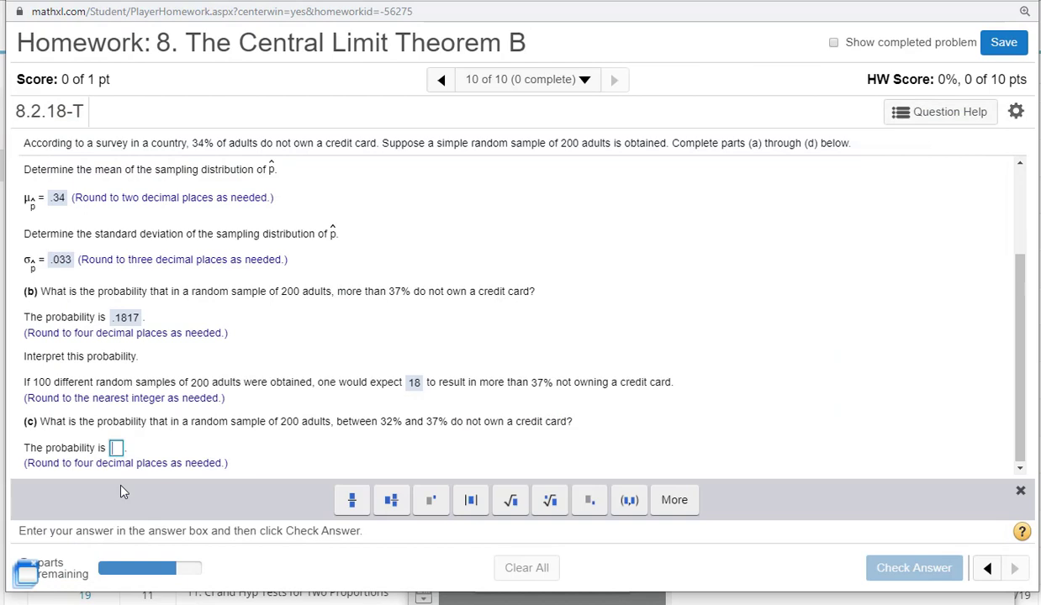
{"action": "type", "text": ".5461"}
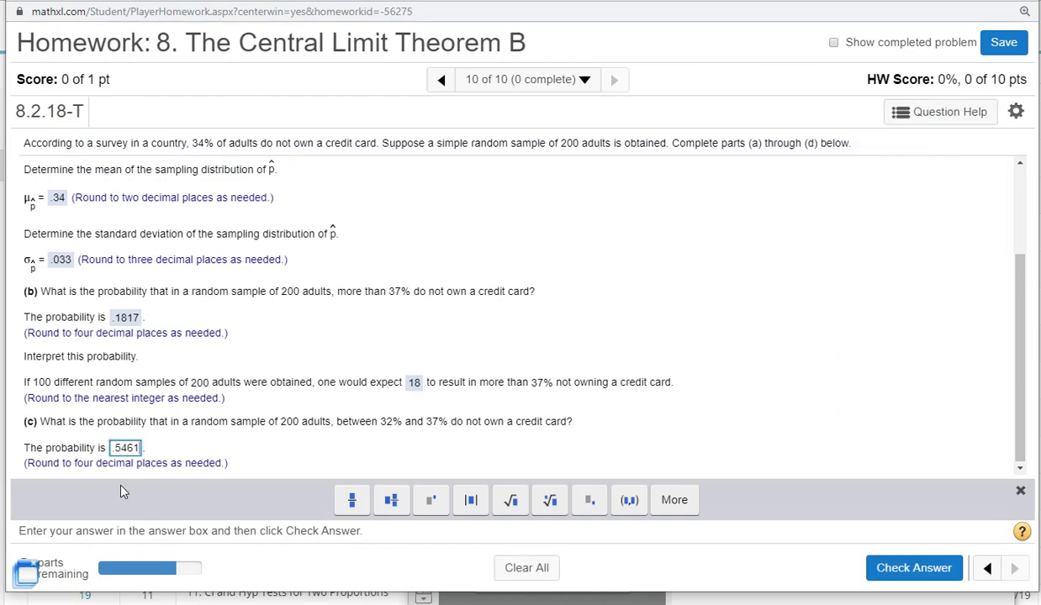
{"action": "key", "text": "Return"}
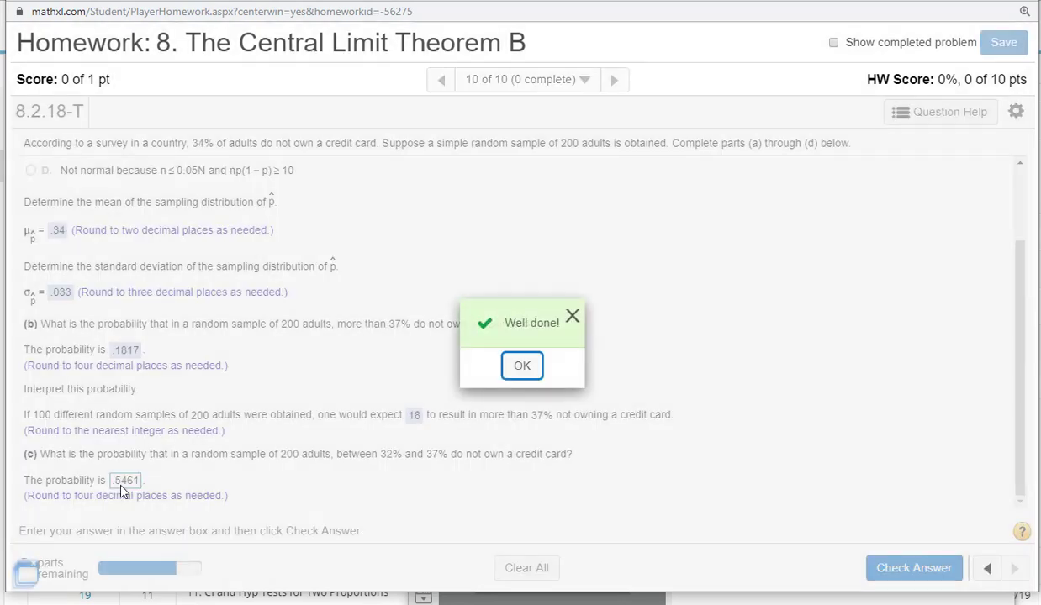
{"action": "left_click", "coordinate": [522, 367]}
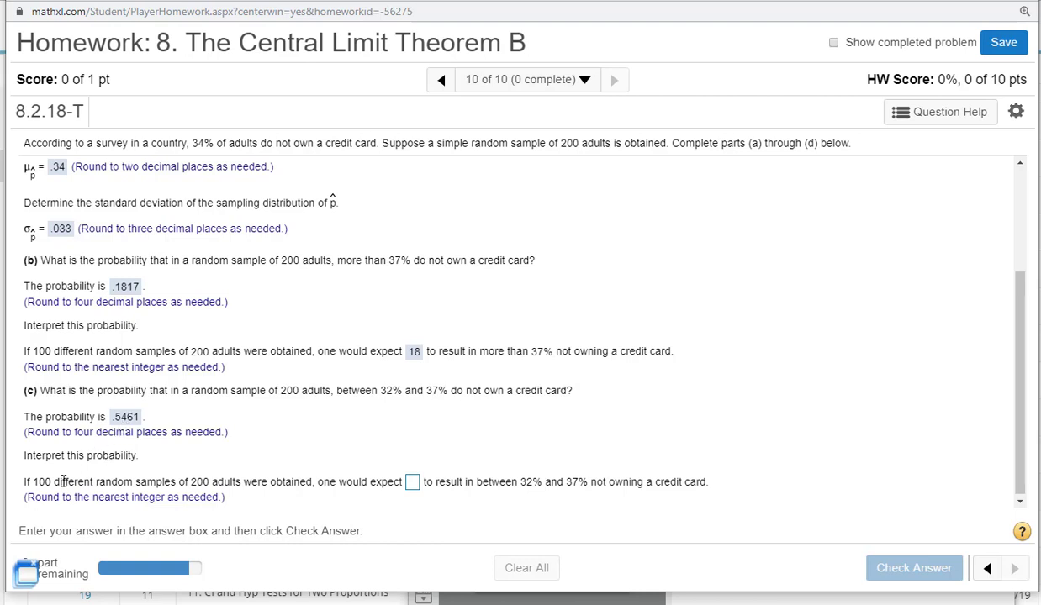
Answer 55 as the expected number of the 100 samples, revealing part (d).
{"action": "left_click", "coordinate": [411, 484]}
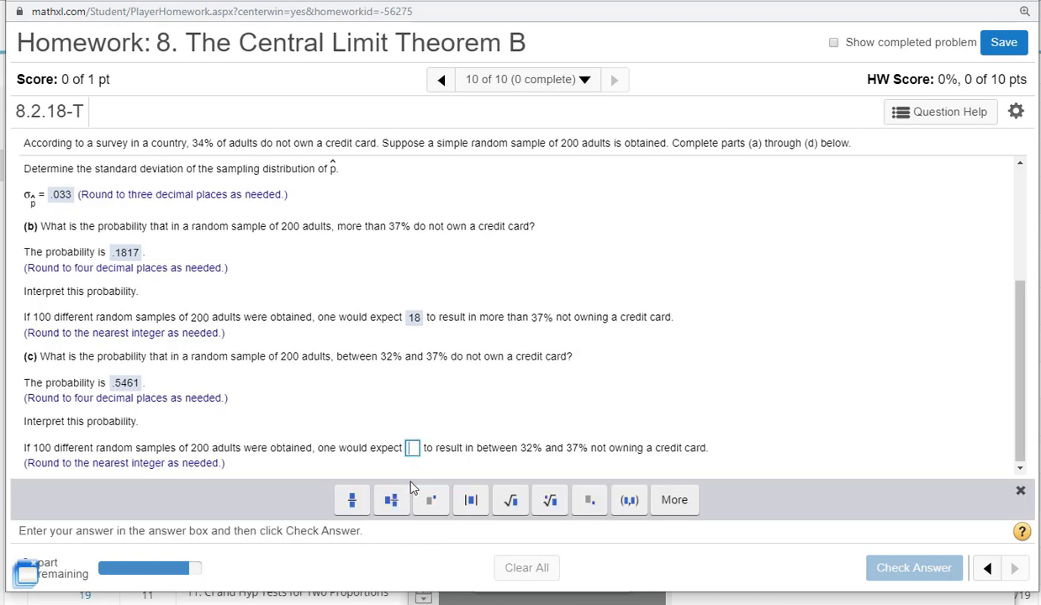
{"action": "type", "text": "556"}
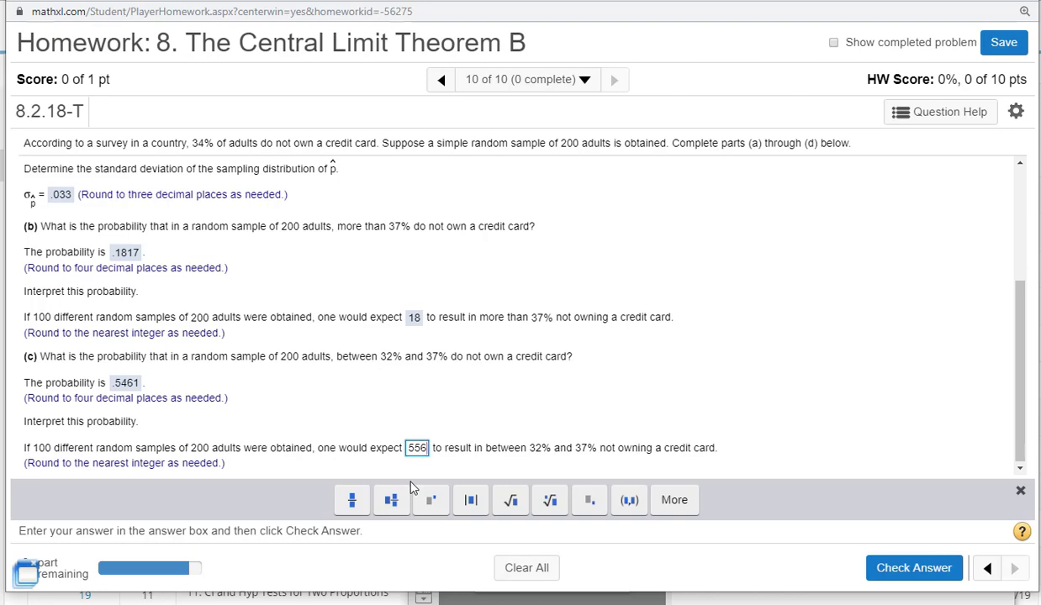
{"action": "key", "text": "BackSpace"}
{"action": "key", "text": "Return"}
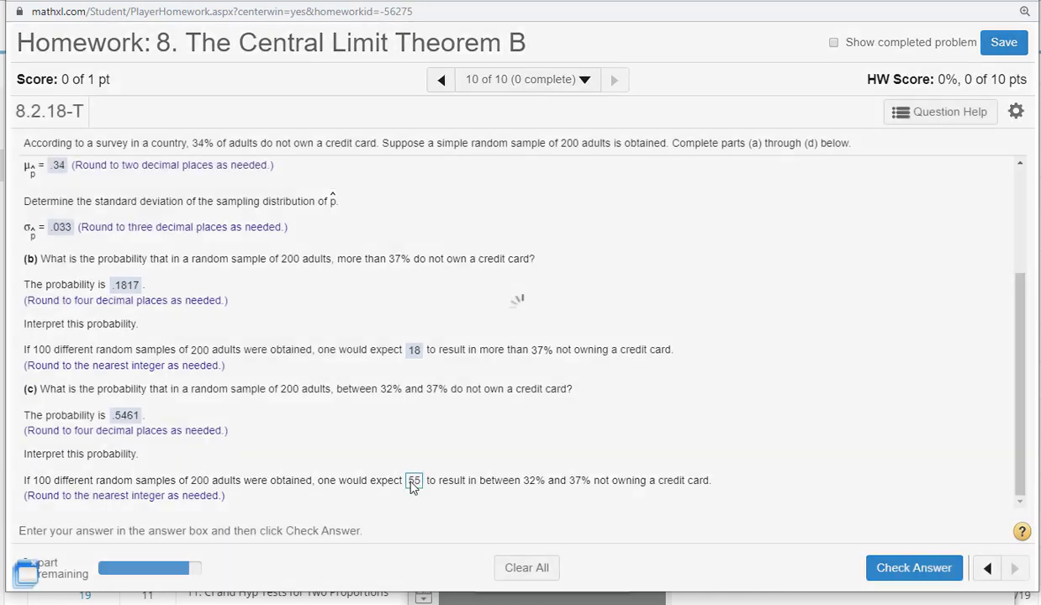
{"action": "left_click", "coordinate": [521, 366]}
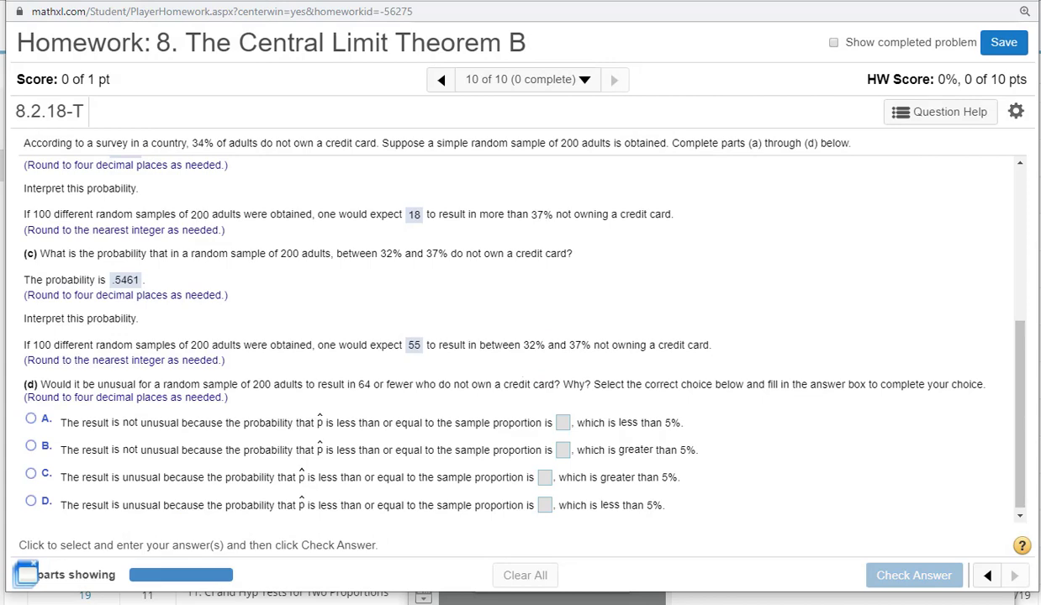
{"action": "key", "text": "ctrl+minus"}
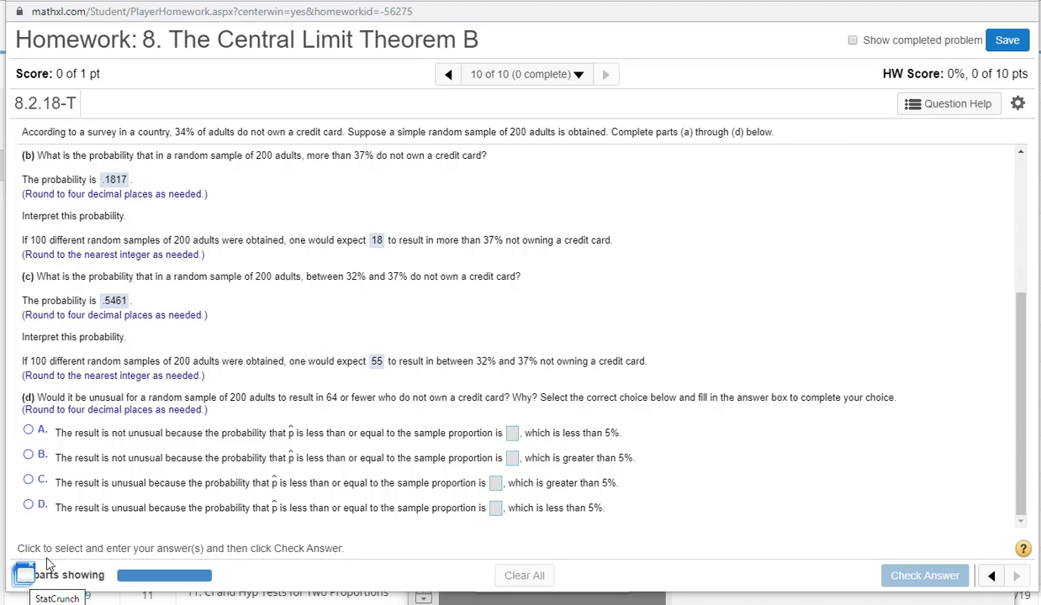
Set up a Sampling distributions applet with a bell-shaped population of mean .34.
{"action": "left_click", "coordinate": [23, 577]}
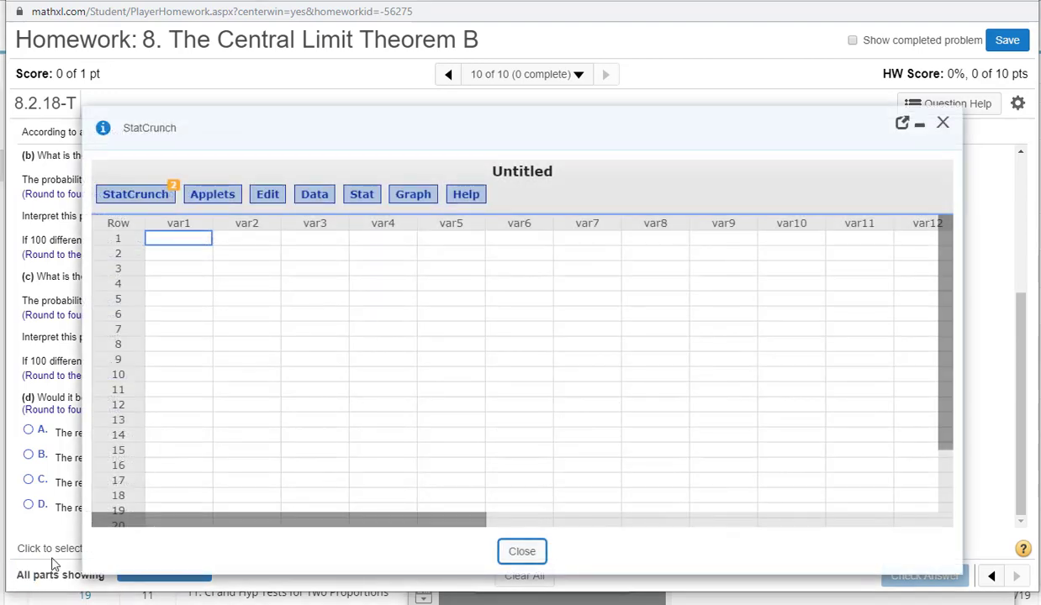
{"action": "left_click", "coordinate": [215, 196]}
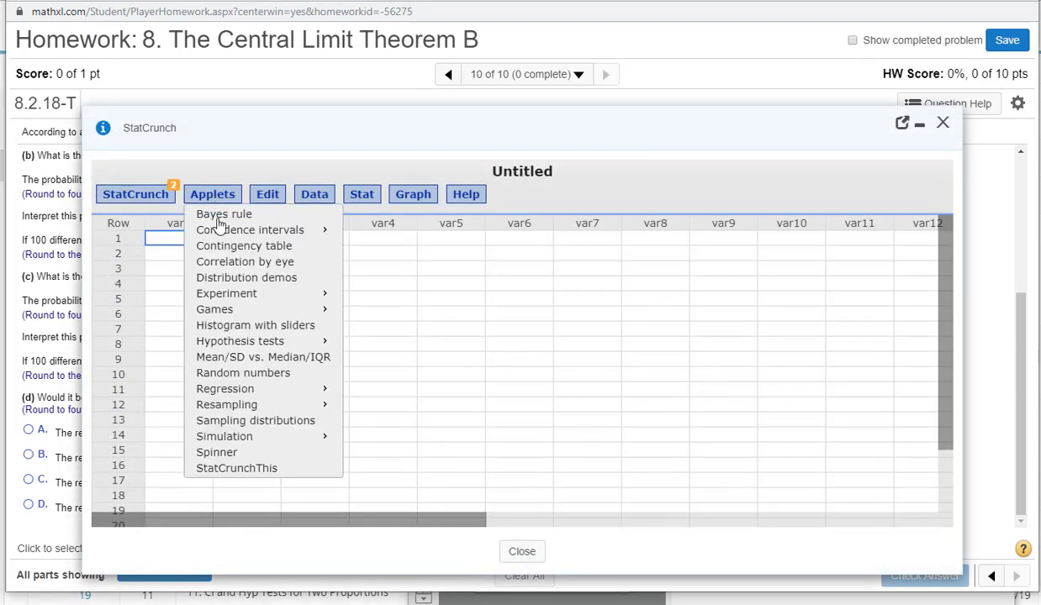
{"action": "left_click", "coordinate": [274, 427]}
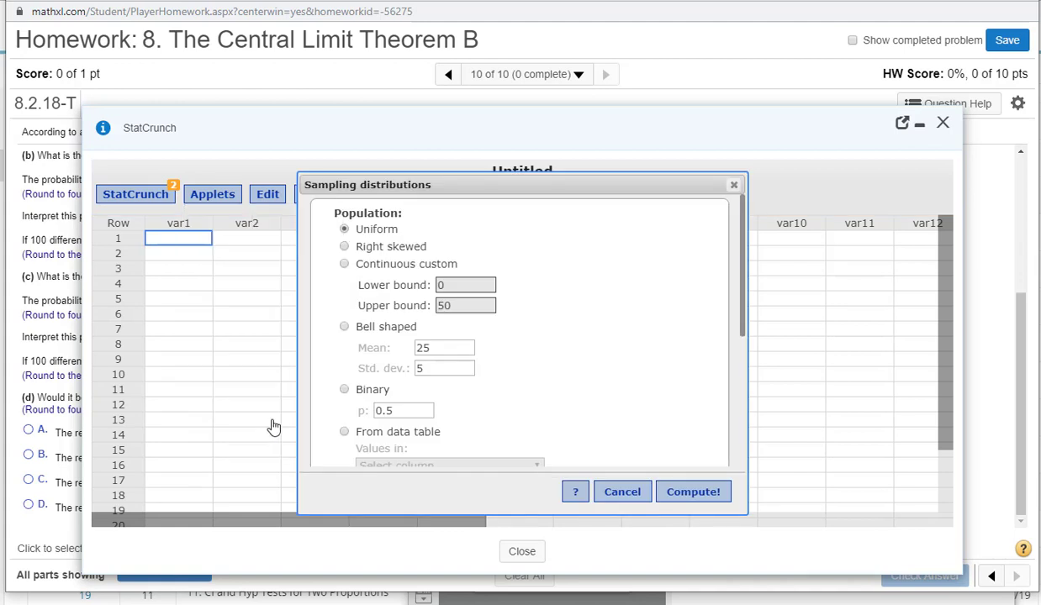
{"action": "left_click", "coordinate": [345, 328]}
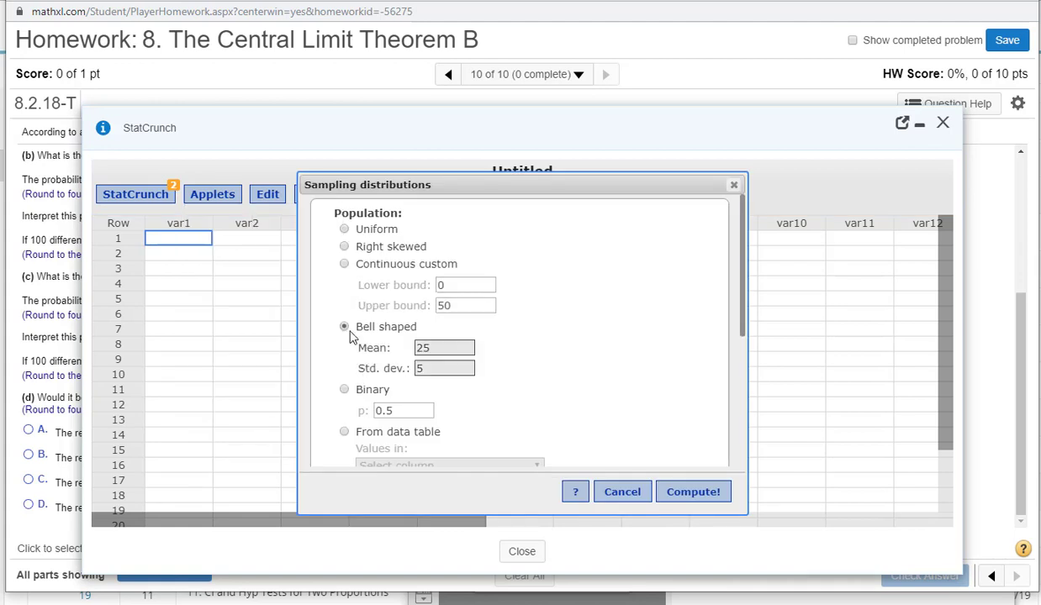
{"action": "double_click", "coordinate": [449, 348]}
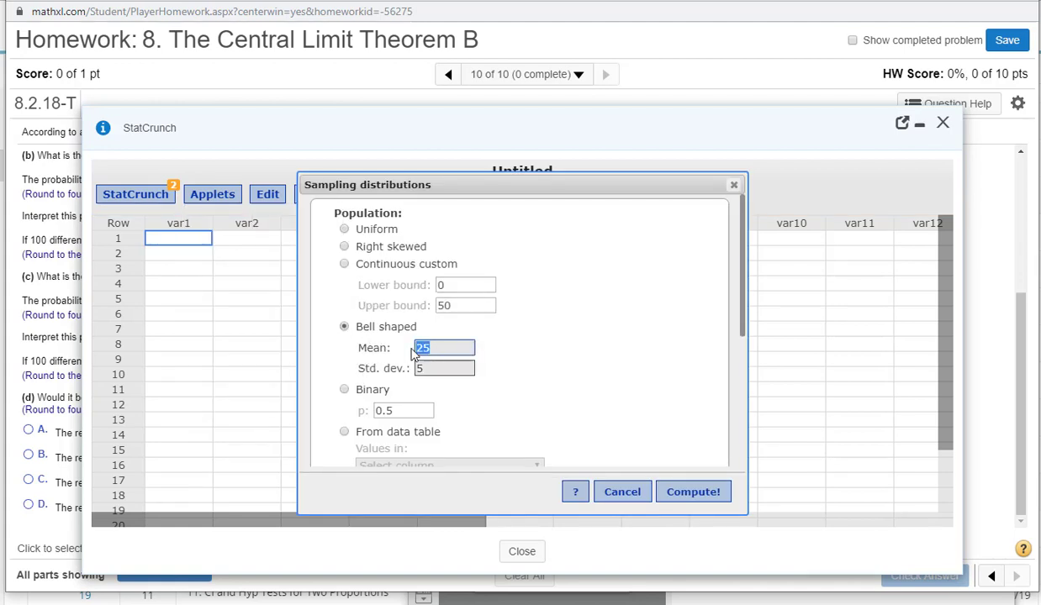
{"action": "key", "text": "BackSpace"}
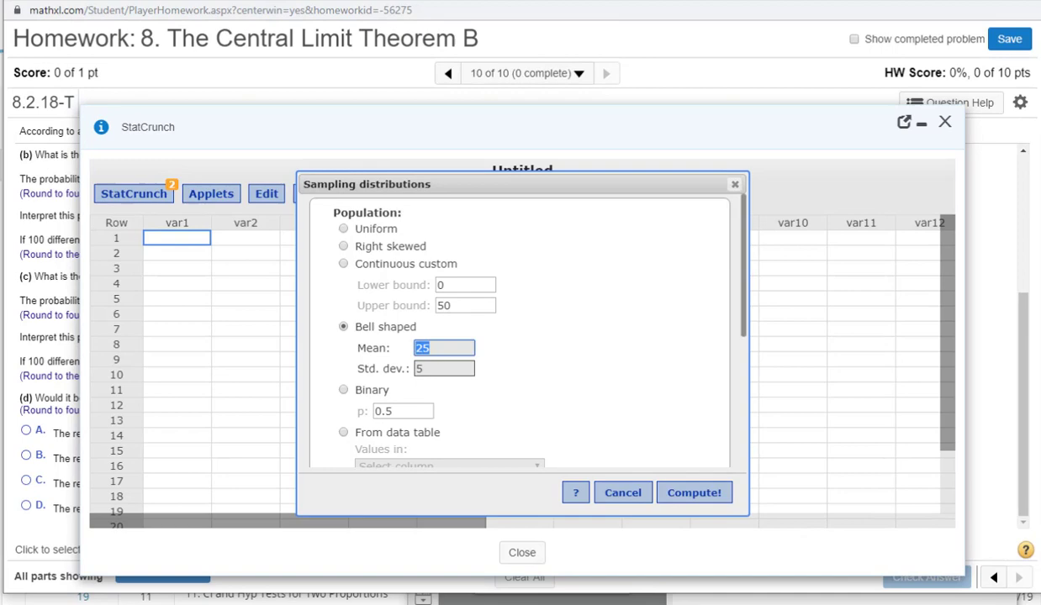
{"action": "type", "text": ".34"}
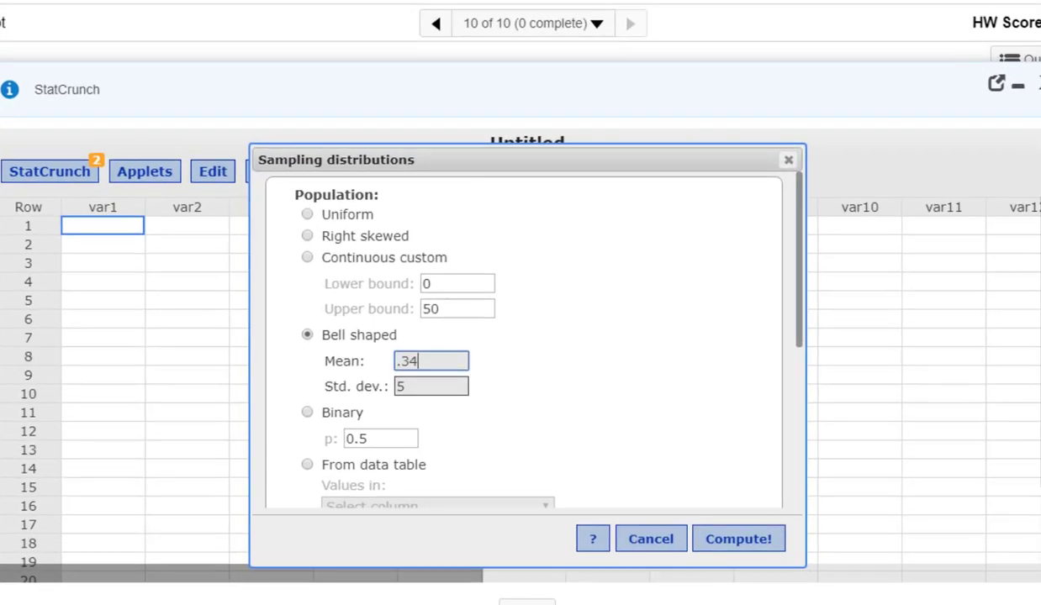
{"action": "key", "text": "Tab"}
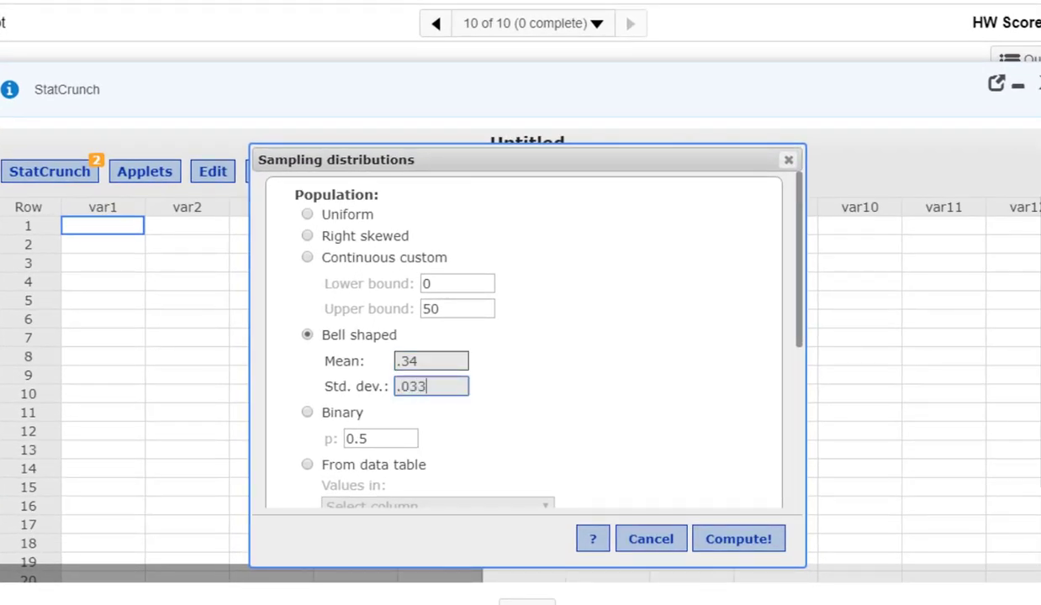
Draw one sample of size 100, giving mean 0.3333 and standard deviation 0.0351.
{"action": "left_click", "coordinate": [743, 544]}
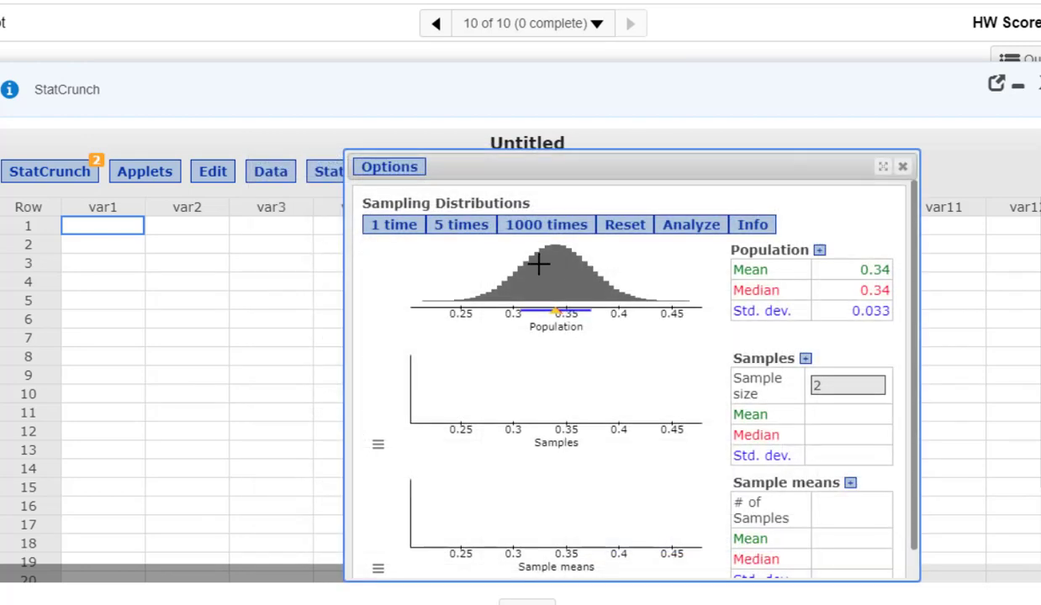
{"action": "left_click", "coordinate": [858, 384]}
{"action": "type", "text": "100"}
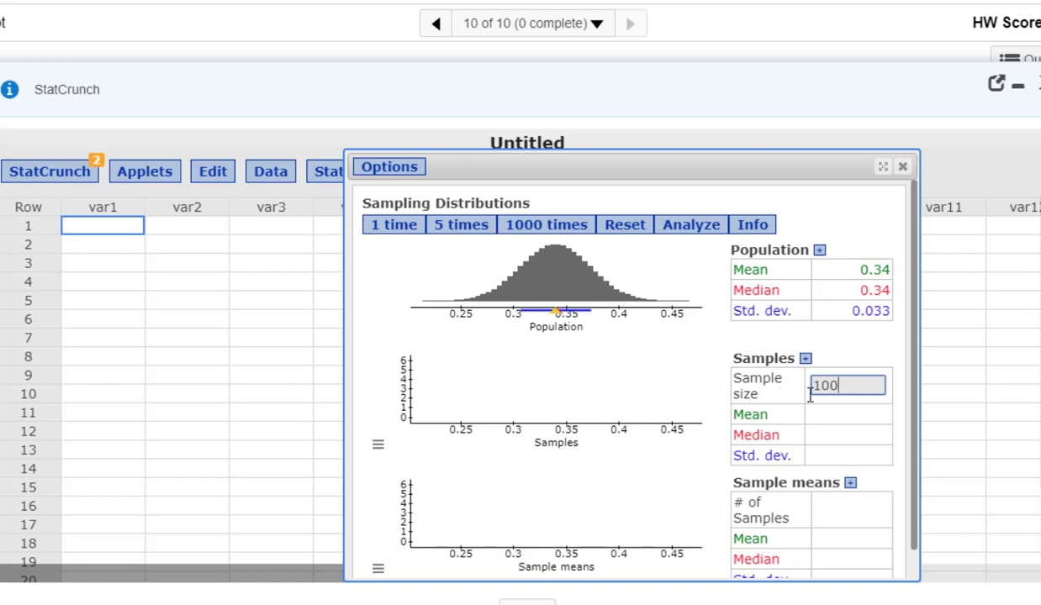
{"action": "left_click", "coordinate": [380, 227]}
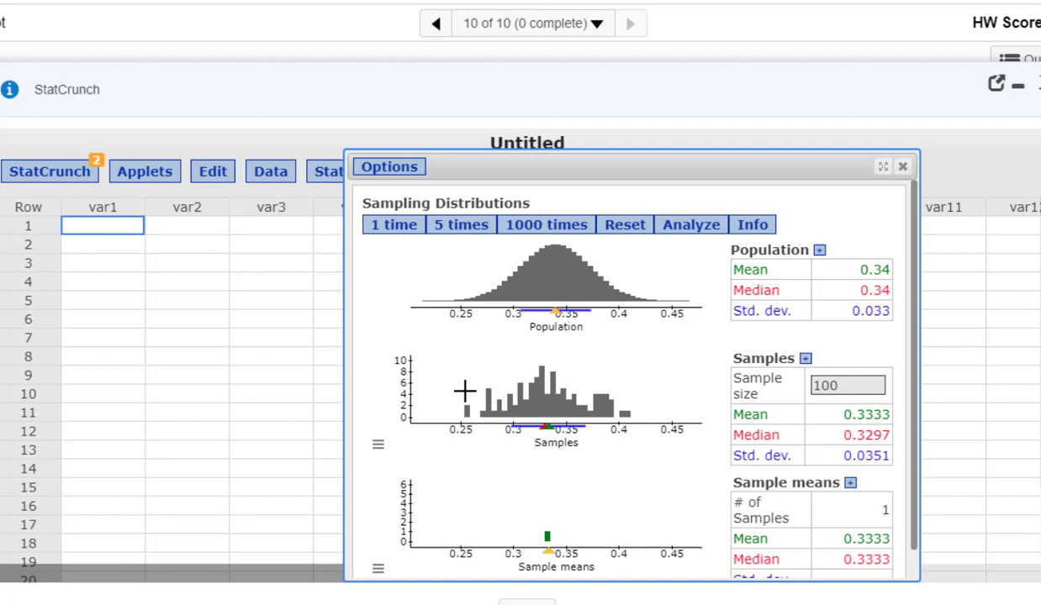
{"action": "left_click", "coordinate": [378, 444]}
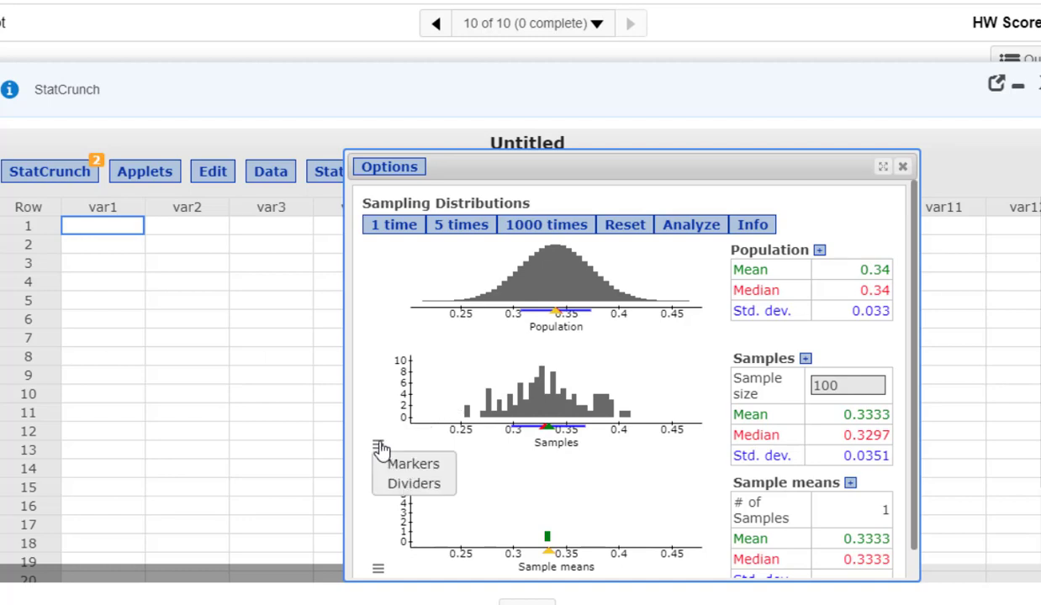
Add count dividers to the samples histogram at 0.32 and 0.37.
{"action": "left_click", "coordinate": [389, 486]}
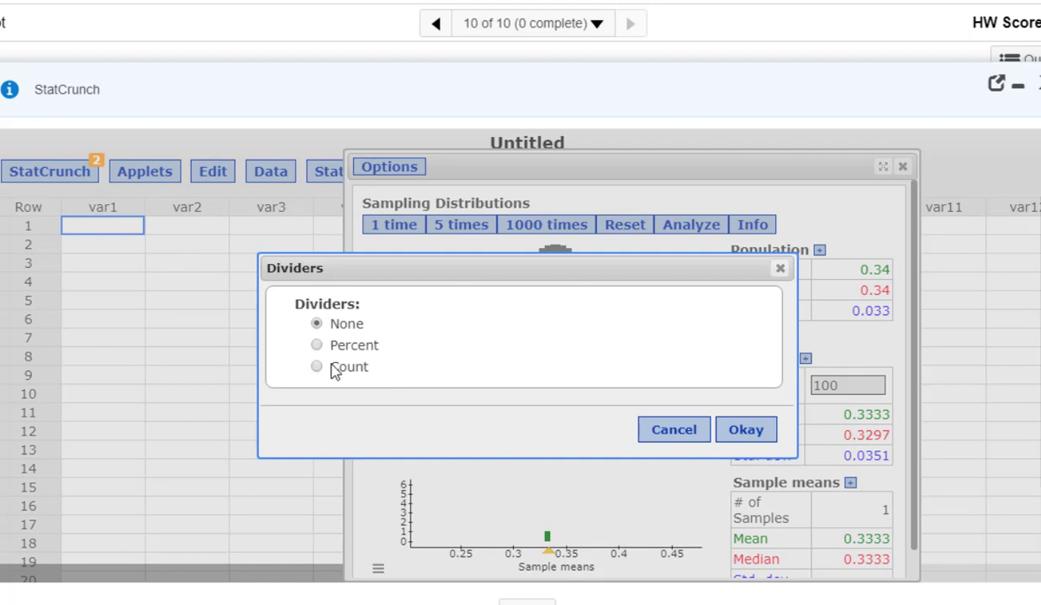
{"action": "left_click", "coordinate": [745, 430]}
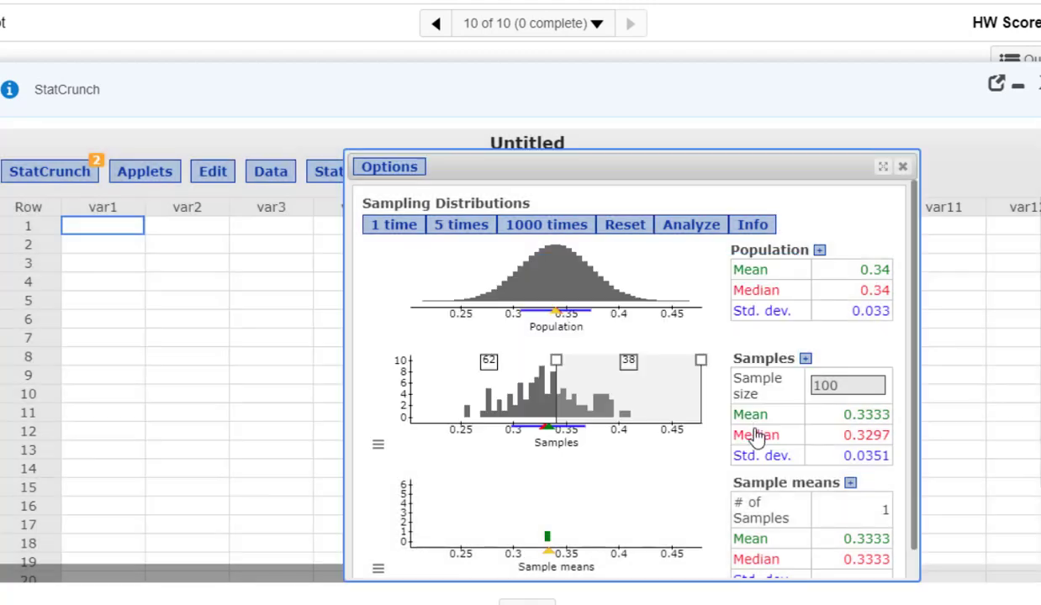
{"action": "left_click", "coordinate": [555, 365]}
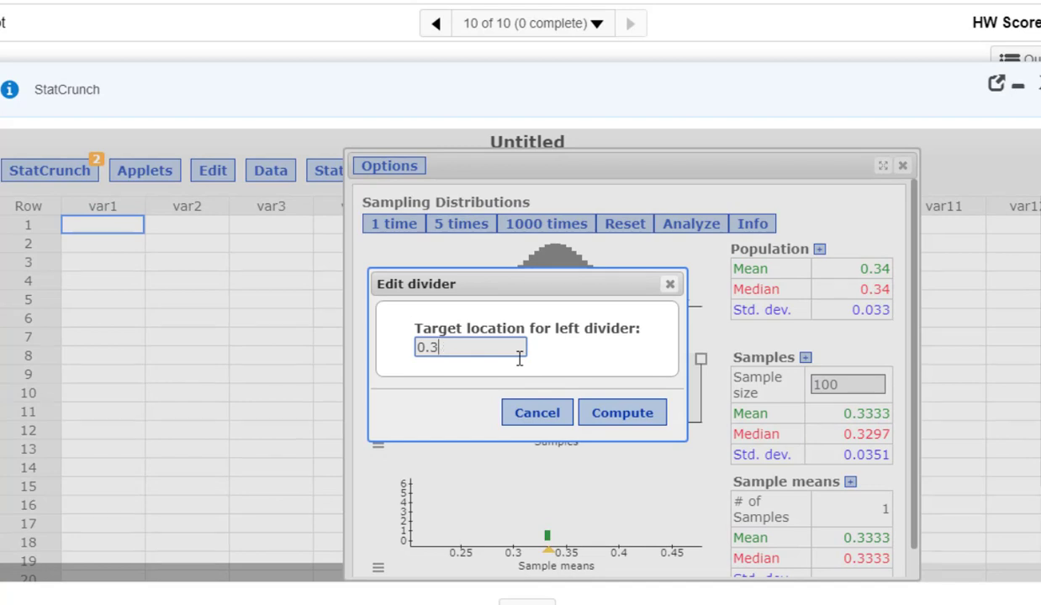
{"action": "left_click", "coordinate": [599, 417]}
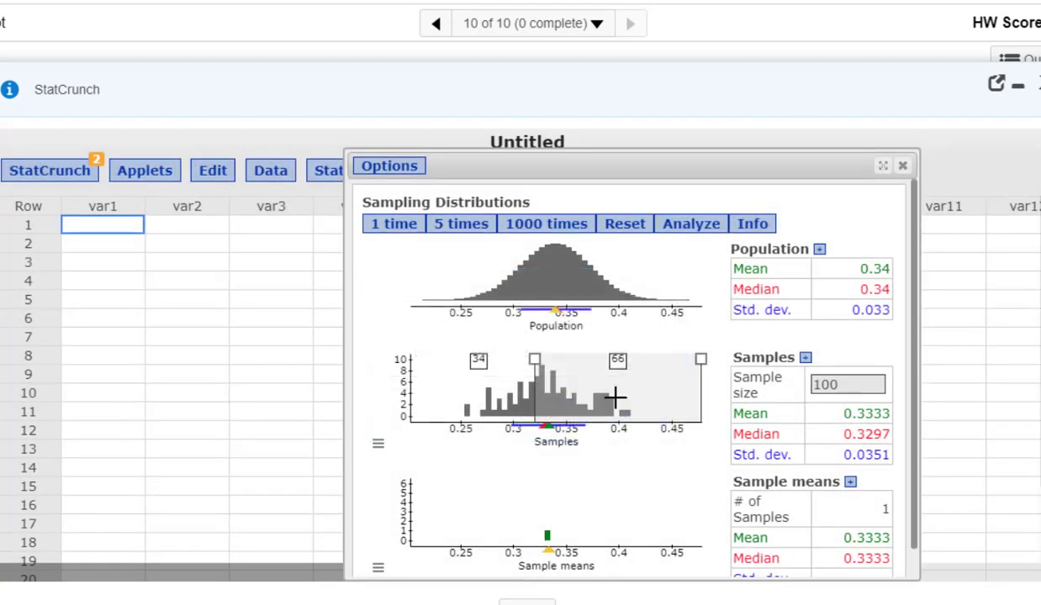
{"action": "left_click", "coordinate": [700, 359]}
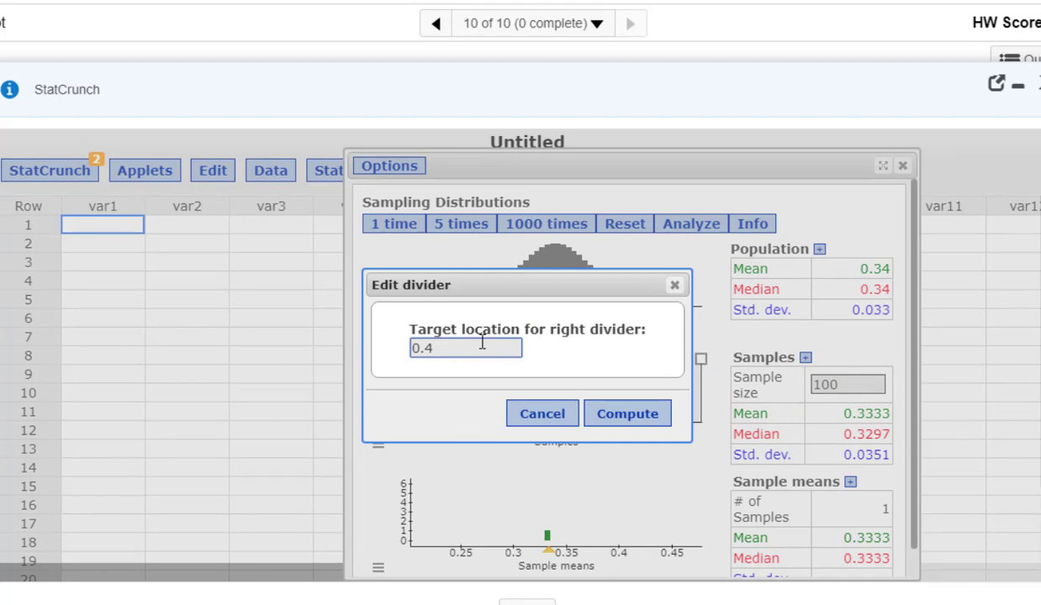
{"action": "type", "text": "0.37"}
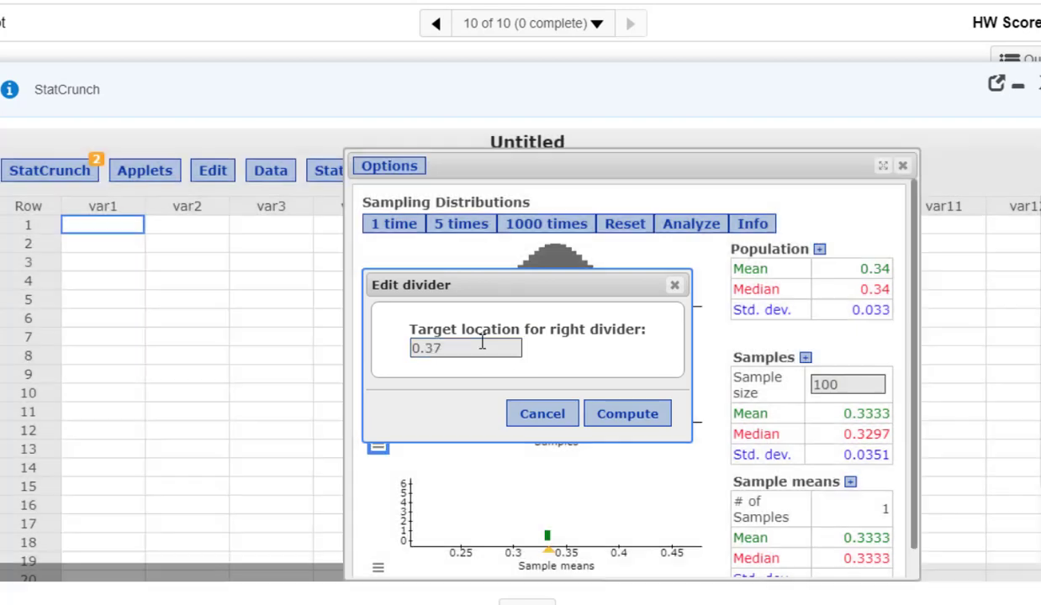
{"action": "key", "text": "Return"}
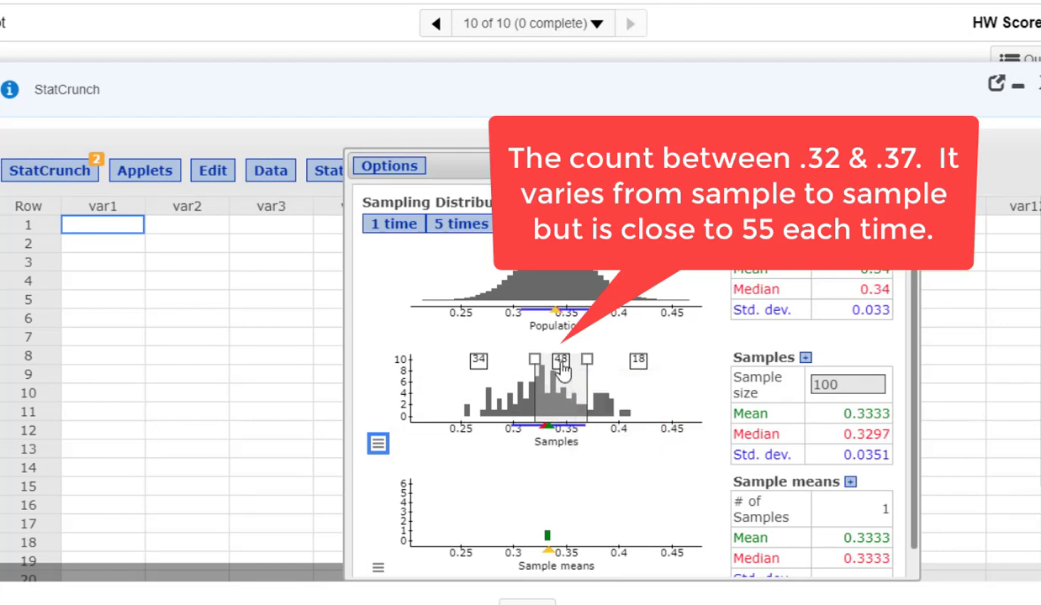
{"action": "mouse_move", "coordinate": [563, 370]}
Draw eleven more samples of 100, checking counts near 55 between 0.32 and 0.37, then close StatCrunch.
{"action": "left_click", "coordinate": [390, 239]}
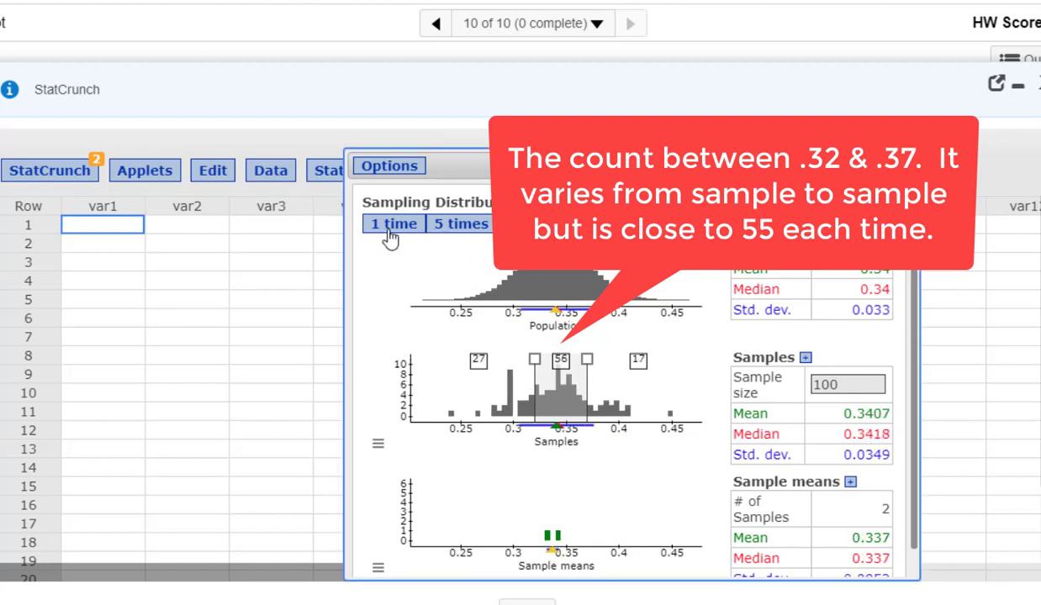
{"action": "left_click", "coordinate": [390, 240]}
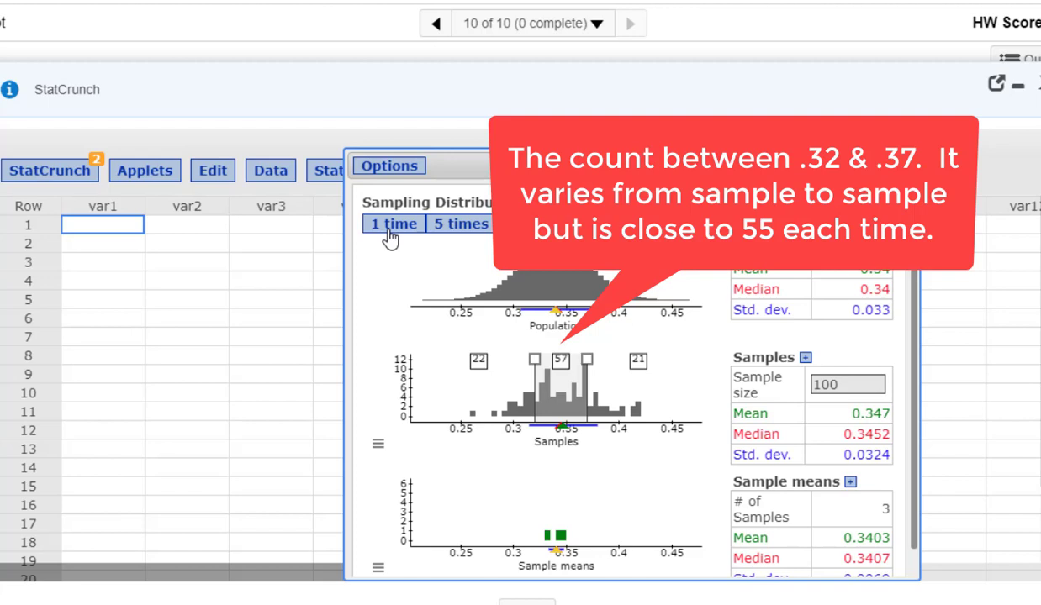
{"action": "left_click", "coordinate": [390, 240]}
{"action": "left_click", "coordinate": [391, 239]}
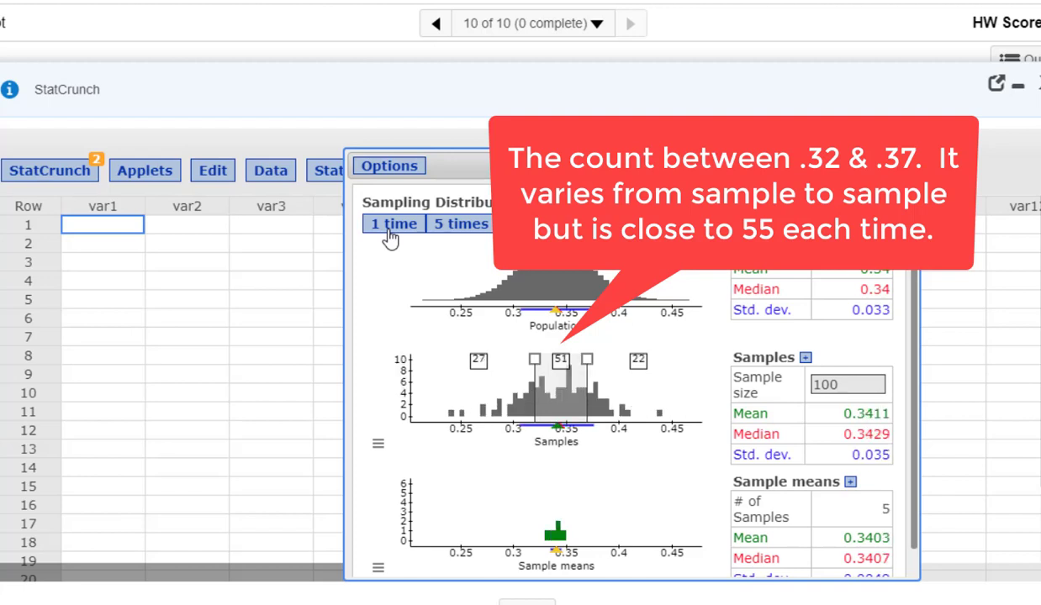
{"action": "left_click", "coordinate": [391, 239]}
{"action": "left_click", "coordinate": [390, 239]}
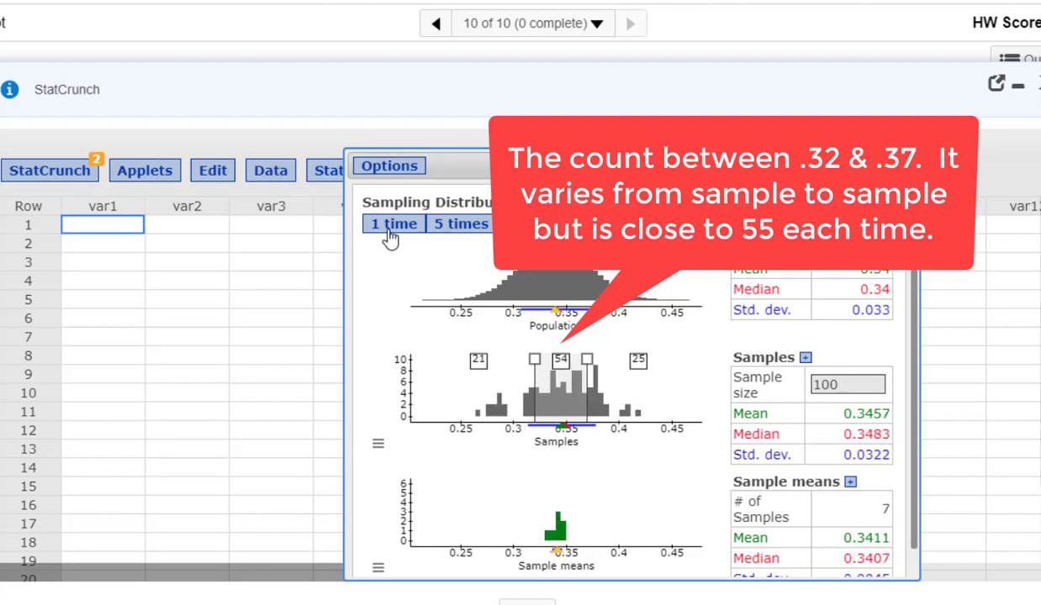
{"action": "left_click", "coordinate": [390, 240]}
{"action": "left_click", "coordinate": [390, 240]}
{"action": "left_click", "coordinate": [390, 240]}
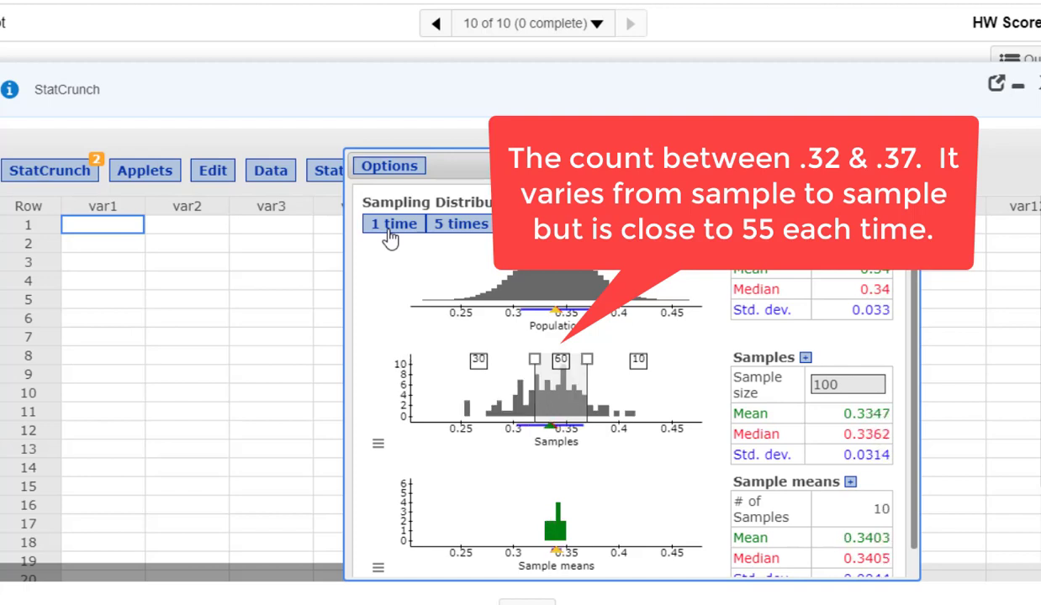
{"action": "left_click", "coordinate": [390, 240]}
{"action": "left_click", "coordinate": [390, 239]}
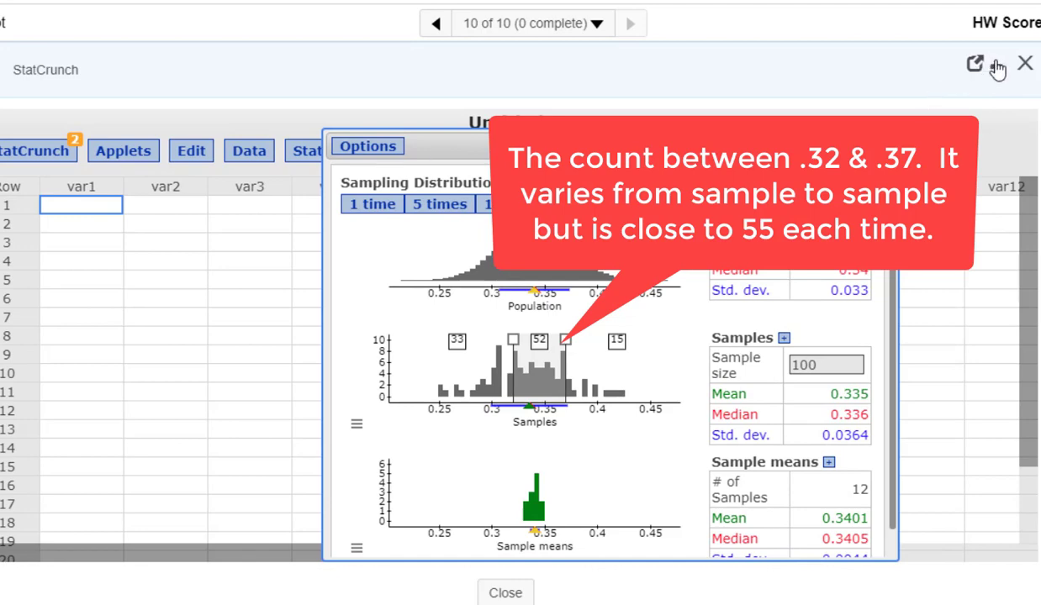
{"action": "left_click", "coordinate": [1024, 63]}
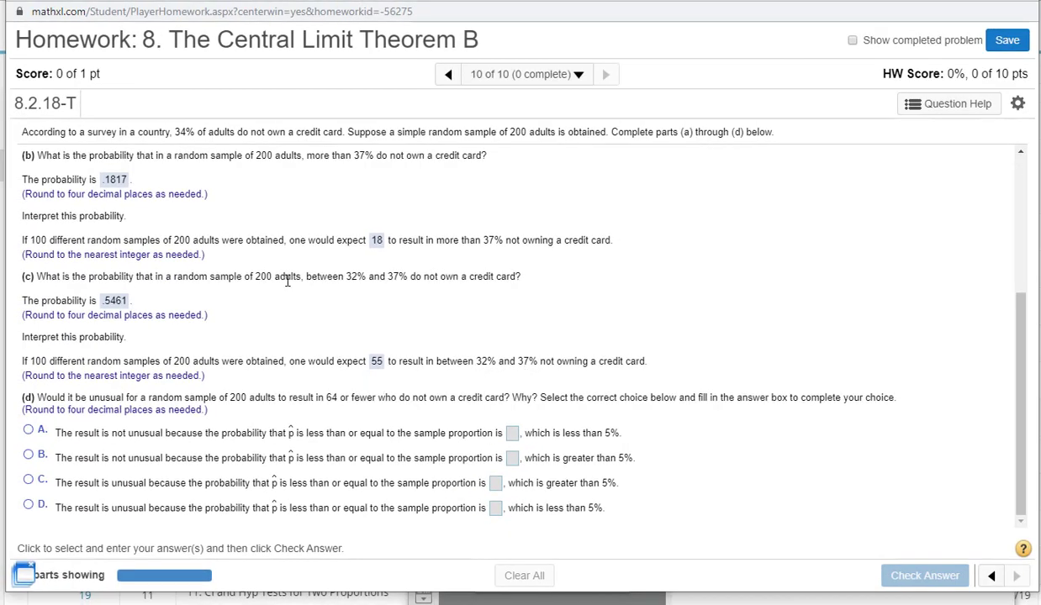
Move StatCrunch aside and shade the histogram from 0.37 upward.
{"action": "scroll", "coordinate": [287, 281], "scroll_direction": "up", "scroll_amount": 1}
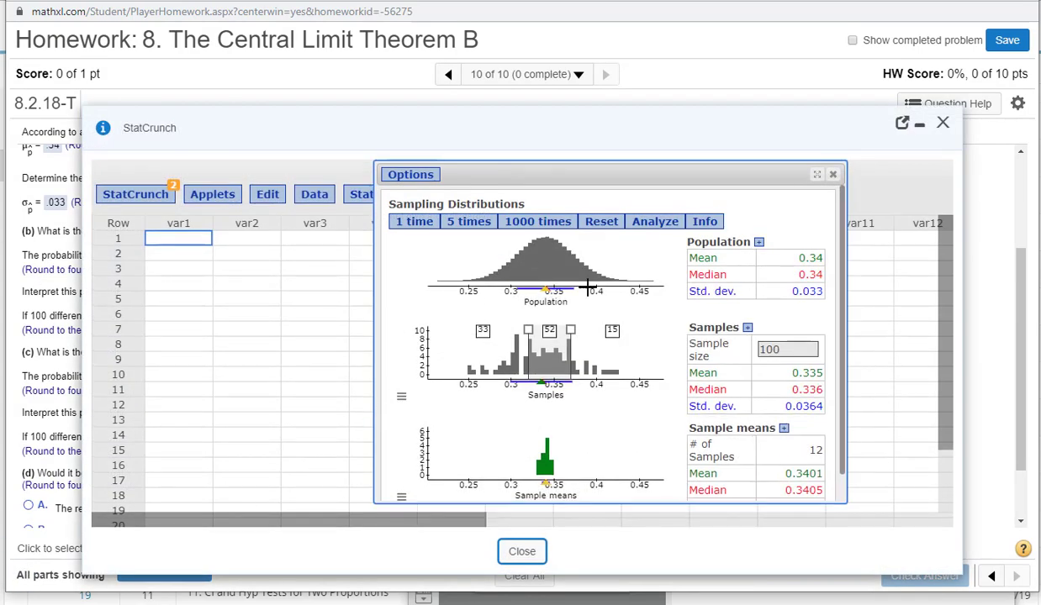
{"action": "left_click_drag", "start_coordinate": [263, 130], "coordinate": [238, 122]}
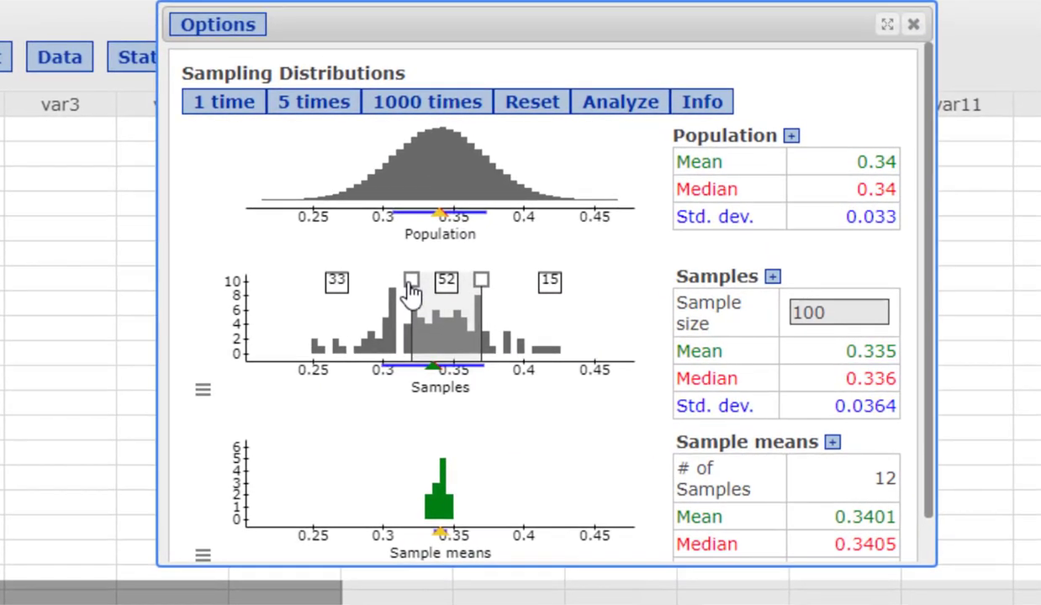
{"action": "left_click", "coordinate": [411, 282]}
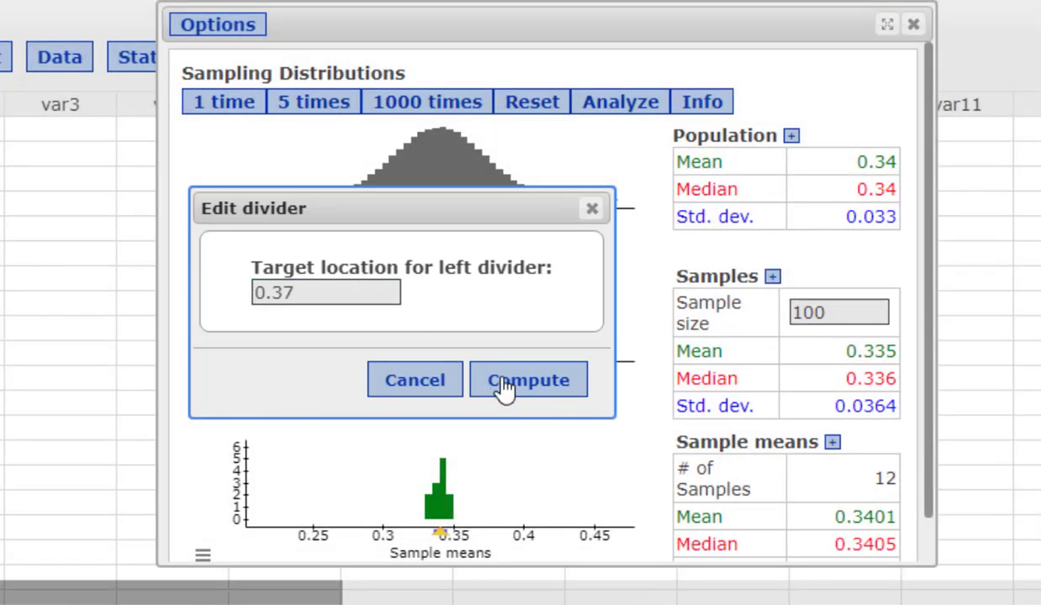
{"action": "left_click", "coordinate": [502, 390]}
{"action": "left_click_drag", "start_coordinate": [490, 293], "coordinate": [626, 296]}
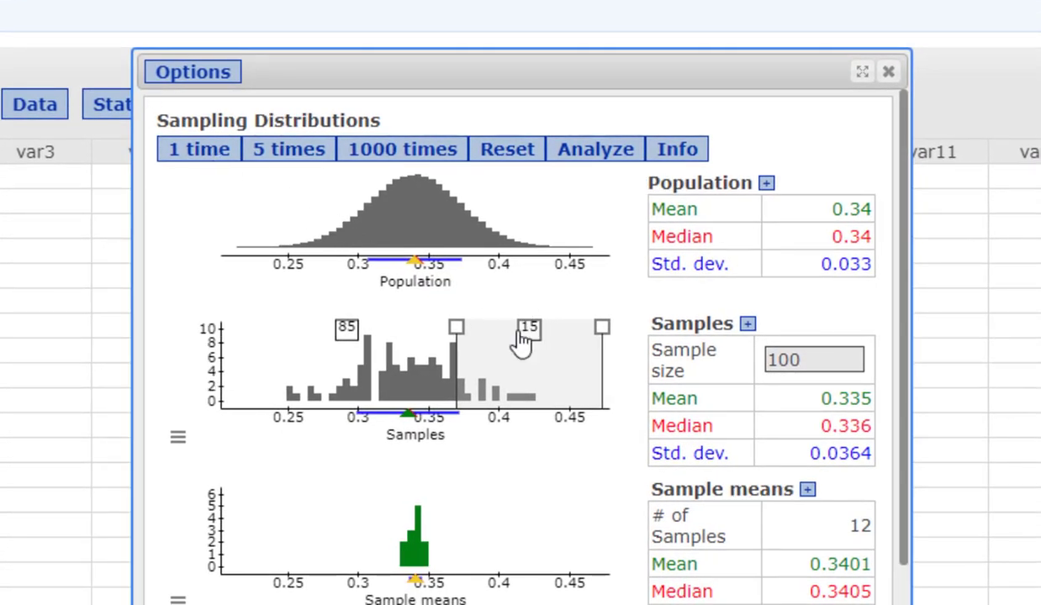
Draw twelve more samples, each showing roughly 18 of 100 proportions above 0.37.
{"action": "mouse_move", "coordinate": [530, 346]}
{"action": "left_click", "coordinate": [190, 165]}
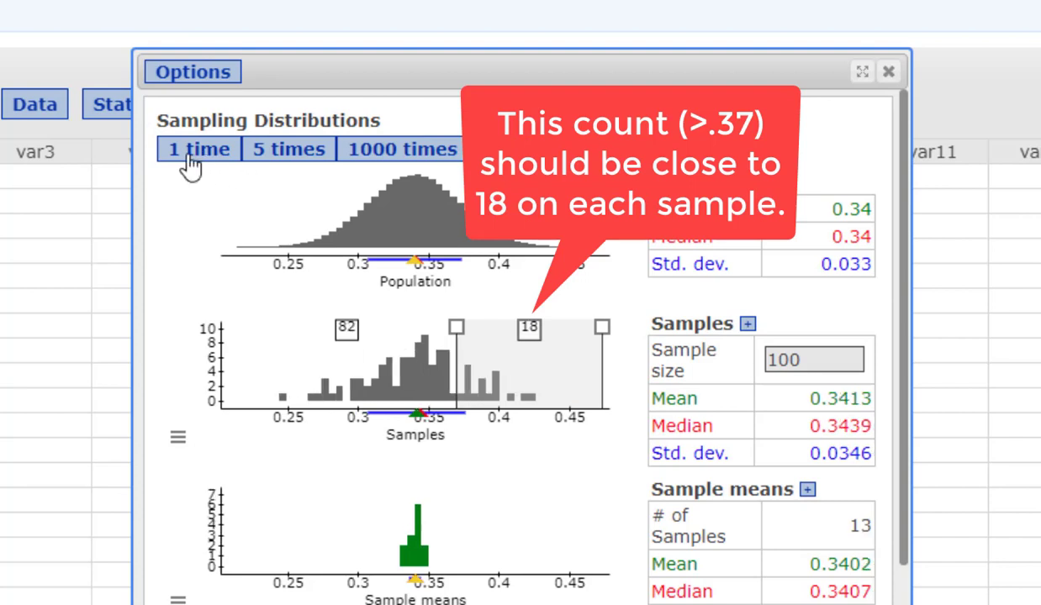
{"action": "left_click", "coordinate": [190, 165]}
{"action": "left_click", "coordinate": [190, 165]}
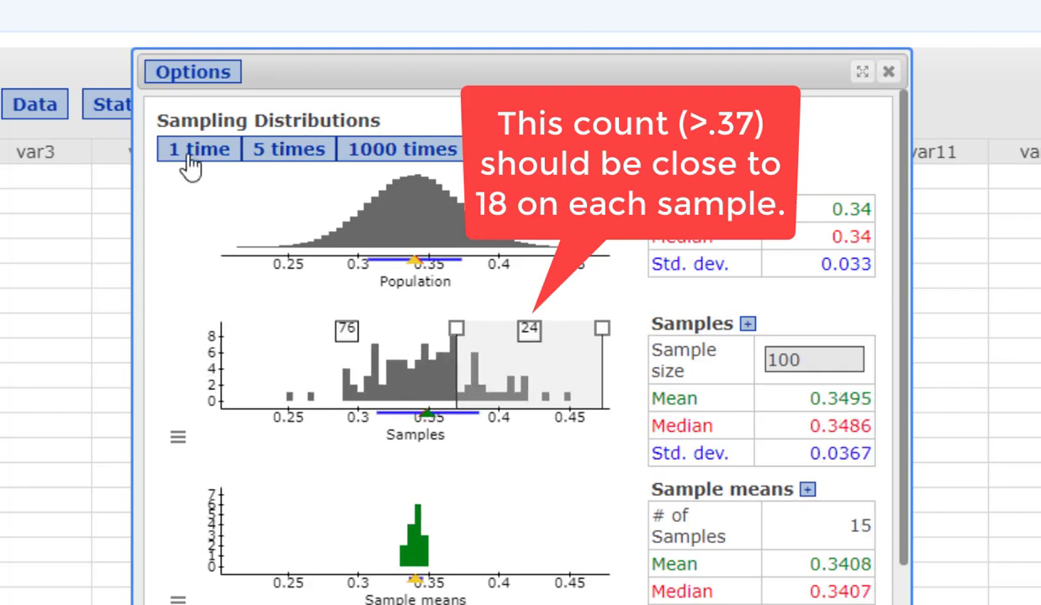
{"action": "left_click", "coordinate": [190, 165]}
{"action": "left_click", "coordinate": [190, 165]}
{"action": "left_click", "coordinate": [190, 165]}
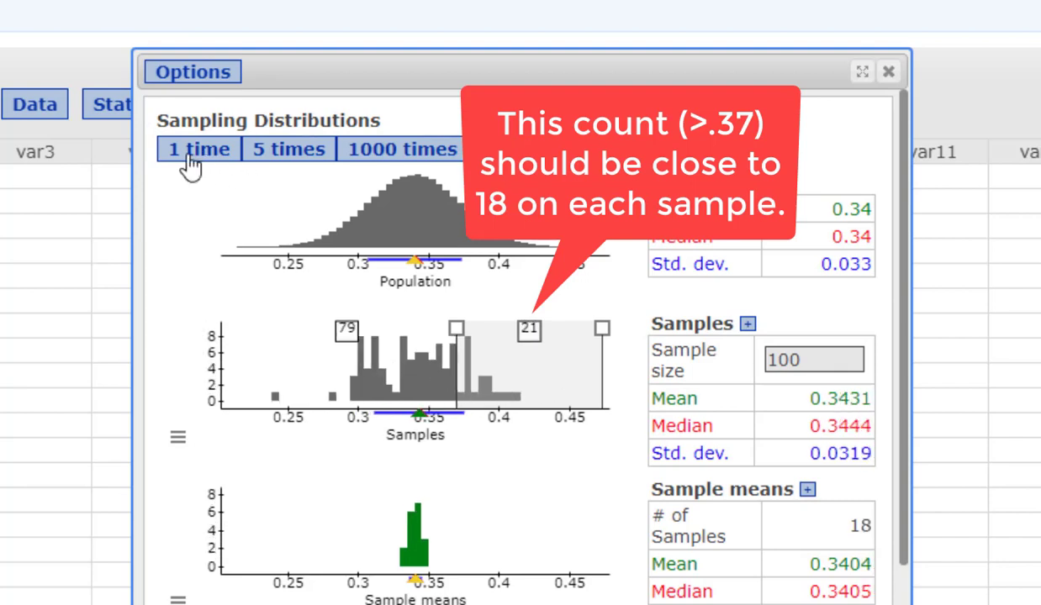
{"action": "left_click", "coordinate": [190, 165]}
{"action": "left_click", "coordinate": [190, 164]}
{"action": "left_click", "coordinate": [190, 164]}
{"action": "left_click", "coordinate": [190, 165]}
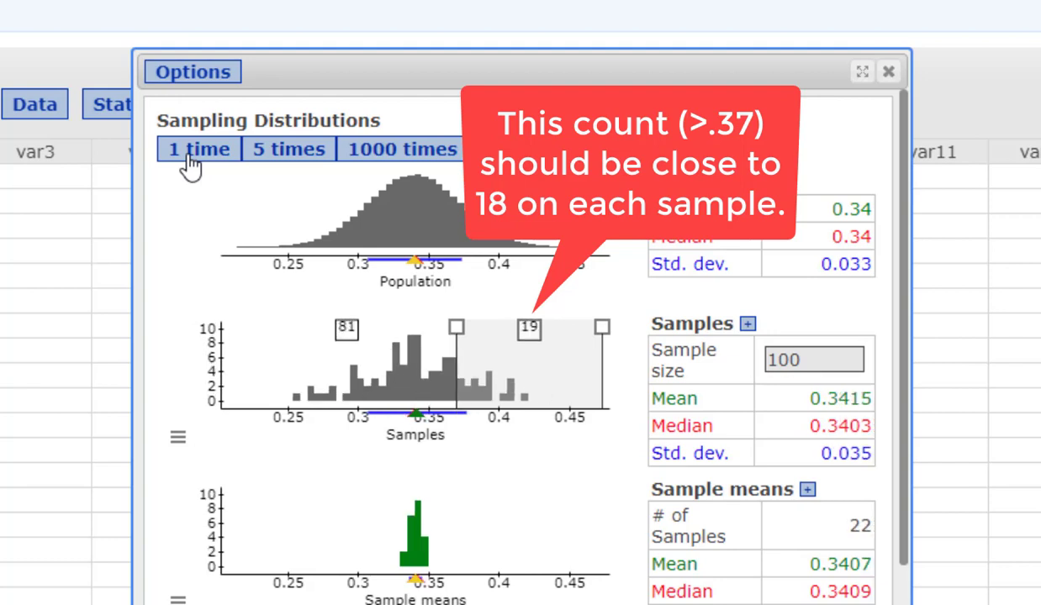
{"action": "left_click", "coordinate": [190, 165]}
{"action": "left_click", "coordinate": [190, 165]}
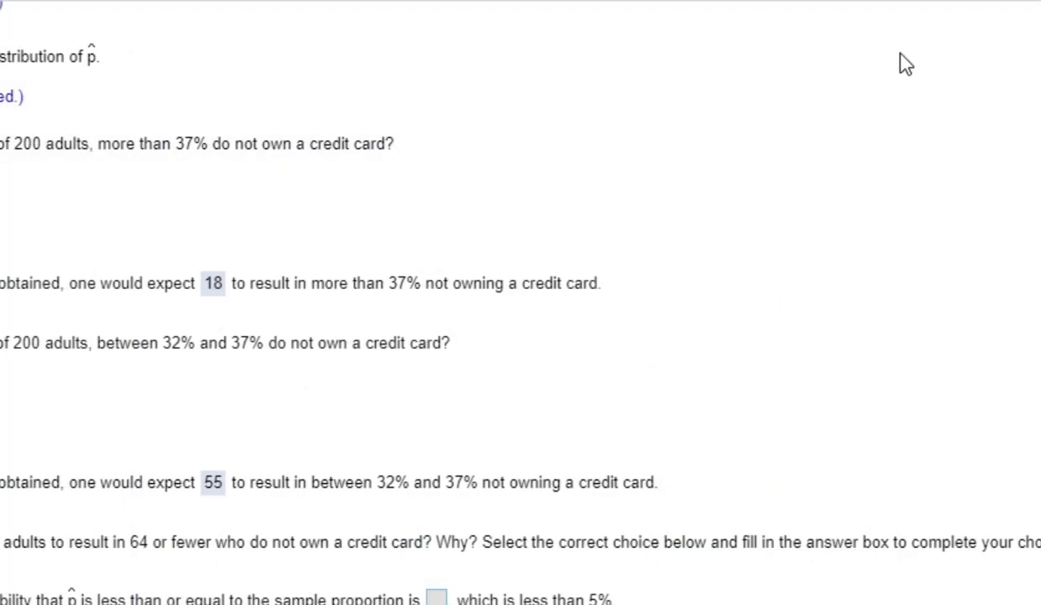
Close StatCrunch and have TI-SmartView CE open beside part (d).
{"action": "left_click", "coordinate": [995, 4]}
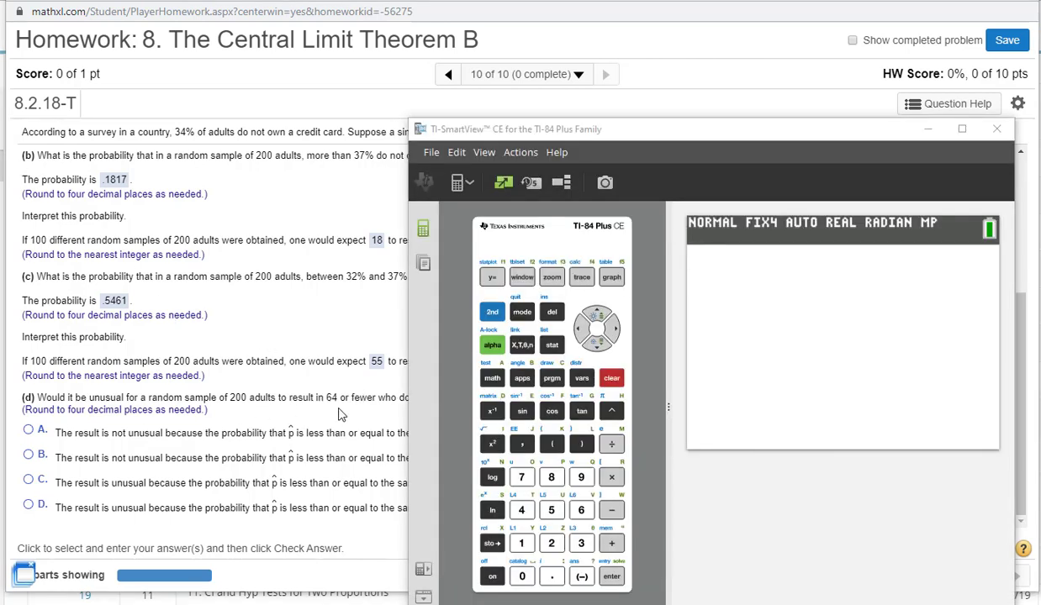
Compute the sample proportion 64/200 = 0.3200 on the calculator.
{"action": "left_click", "coordinate": [577, 514]}
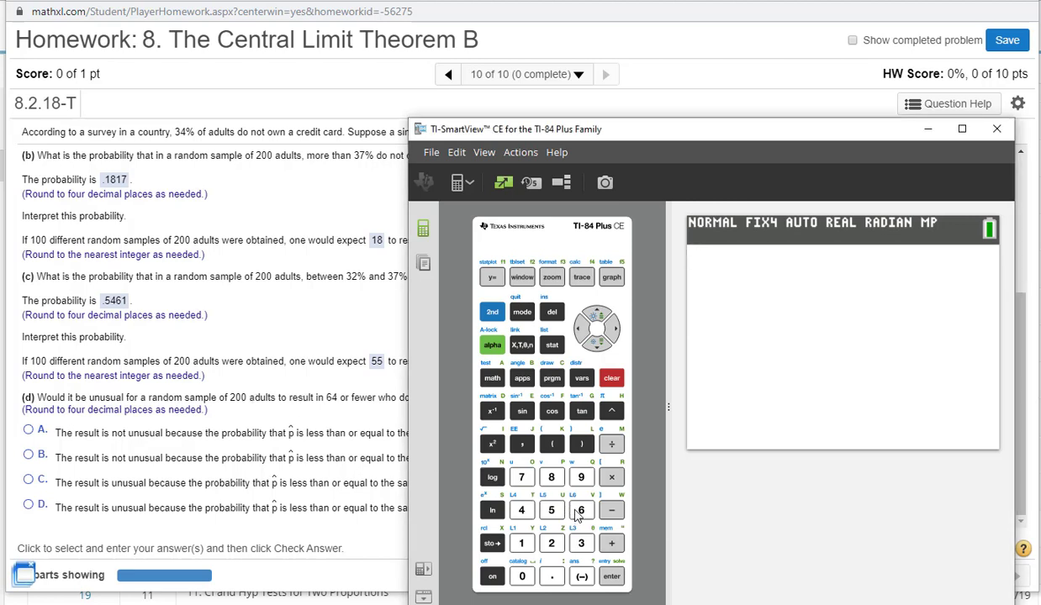
{"action": "left_click", "coordinate": [579, 511]}
{"action": "left_click", "coordinate": [521, 510]}
{"action": "left_click", "coordinate": [611, 443]}
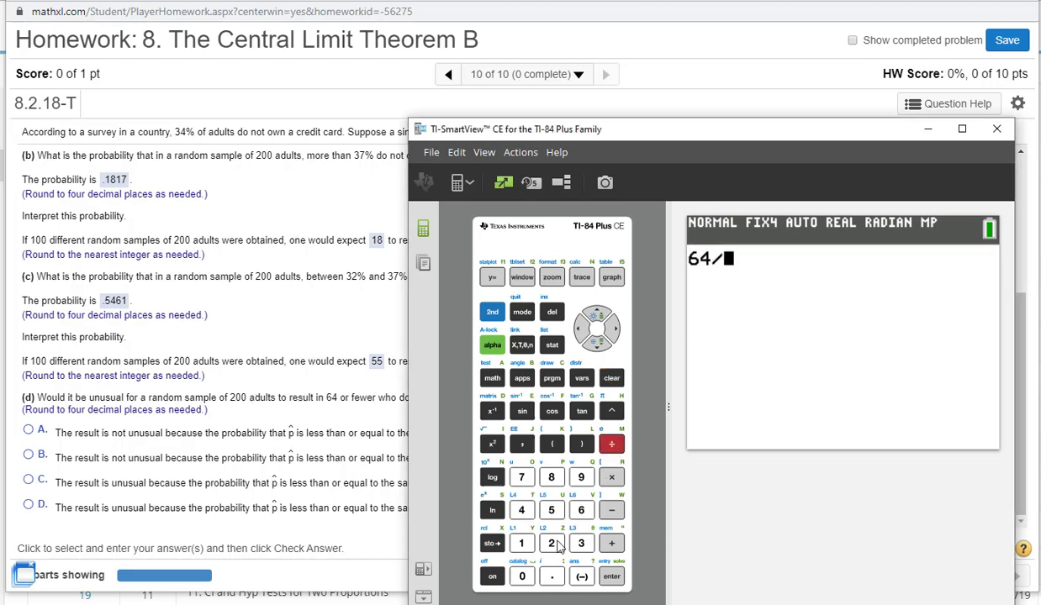
{"action": "left_click", "coordinate": [558, 545]}
{"action": "left_click", "coordinate": [521, 576]}
{"action": "left_click", "coordinate": [522, 577]}
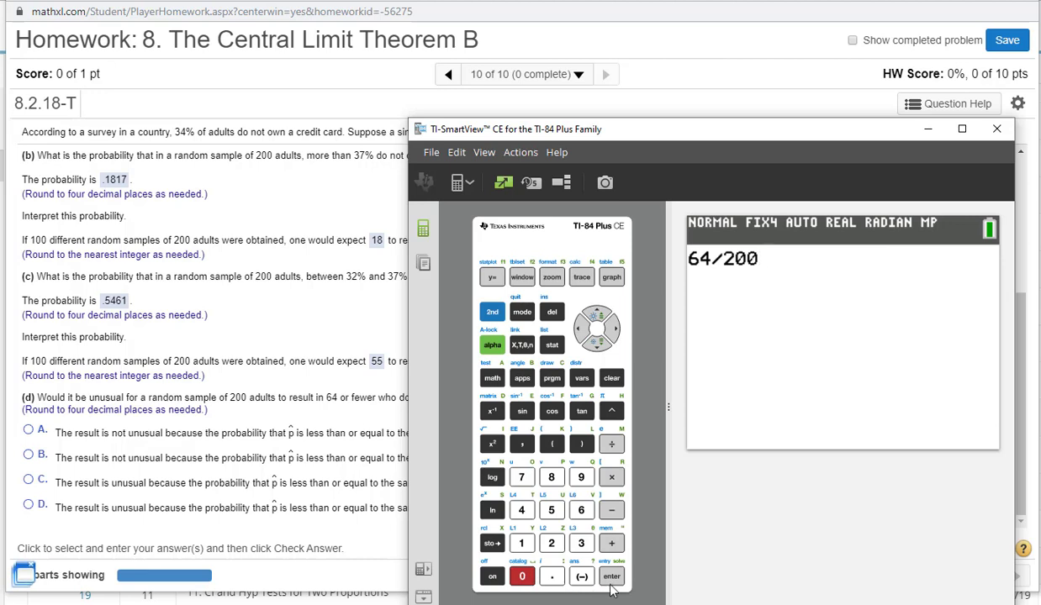
{"action": "left_click", "coordinate": [612, 581]}
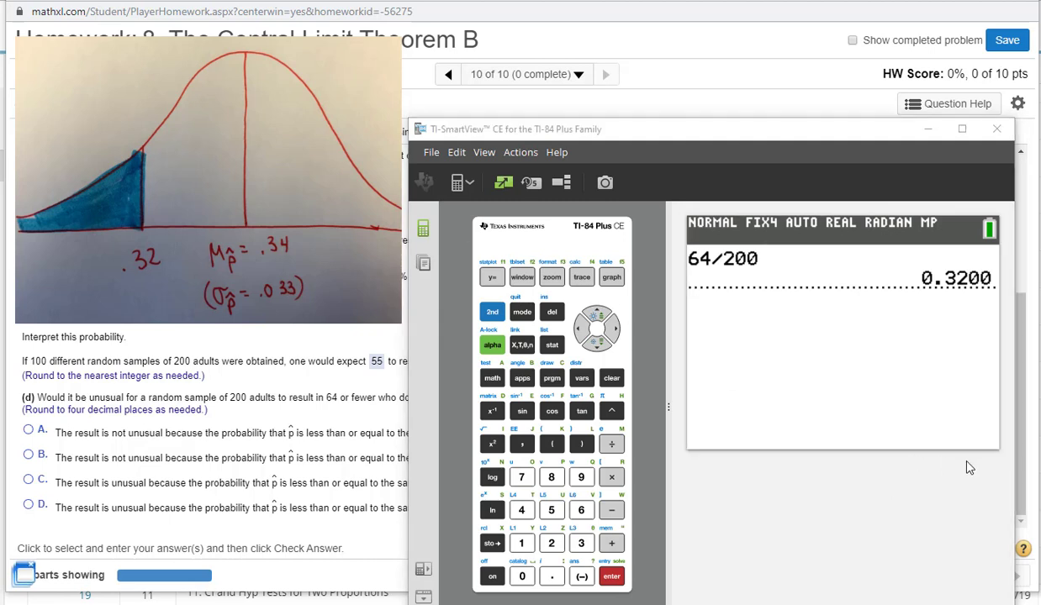
Start a normalcdf entry with lower bound -1E99.
{"action": "left_click", "coordinate": [611, 378]}
{"action": "left_click", "coordinate": [492, 312]}
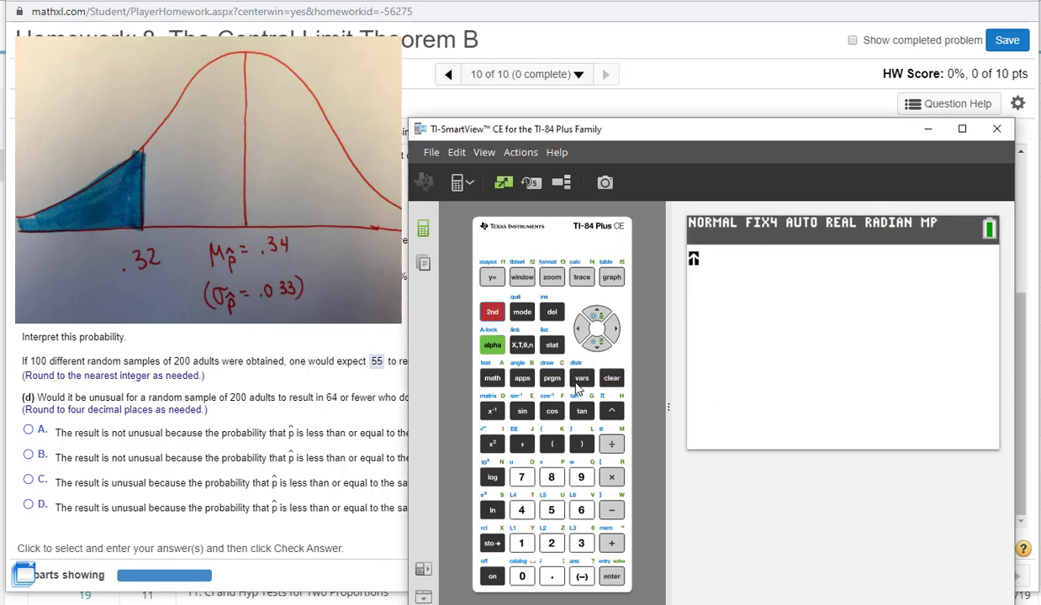
{"action": "left_click", "coordinate": [578, 383]}
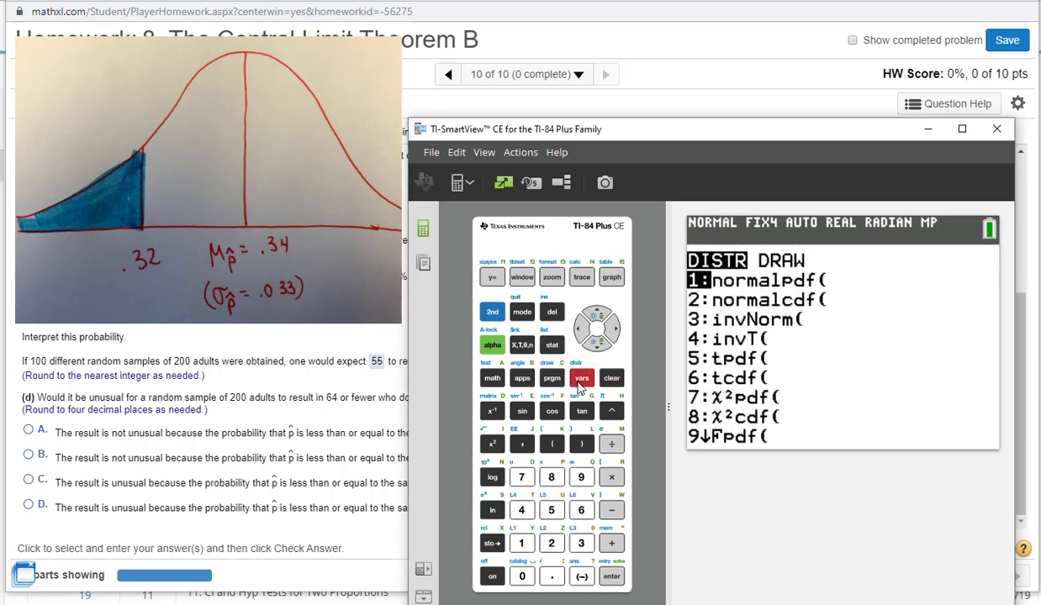
{"action": "left_click", "coordinate": [551, 544]}
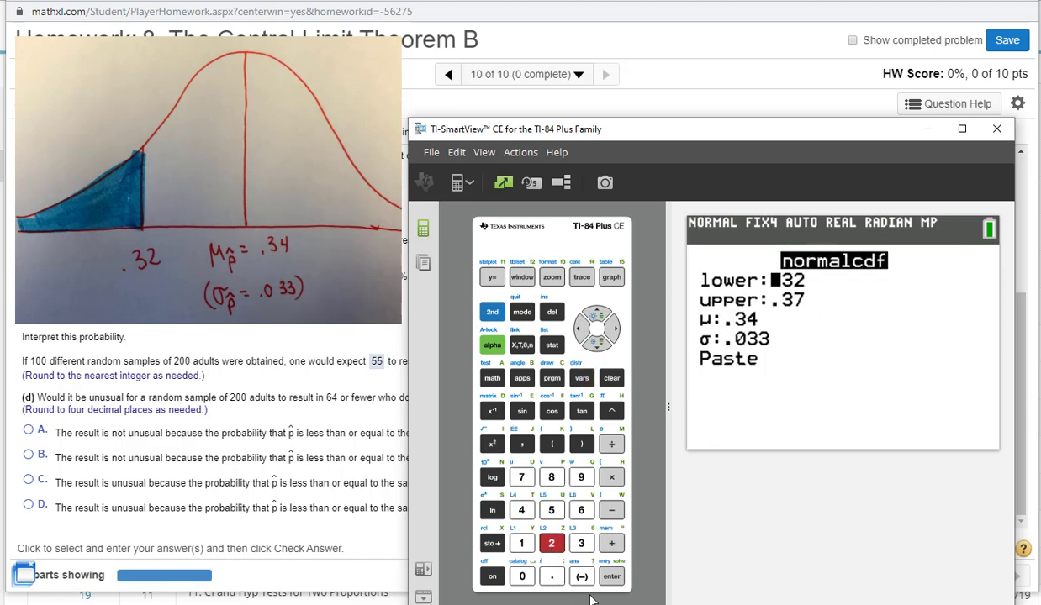
{"action": "left_click", "coordinate": [582, 577]}
{"action": "left_click", "coordinate": [521, 543]}
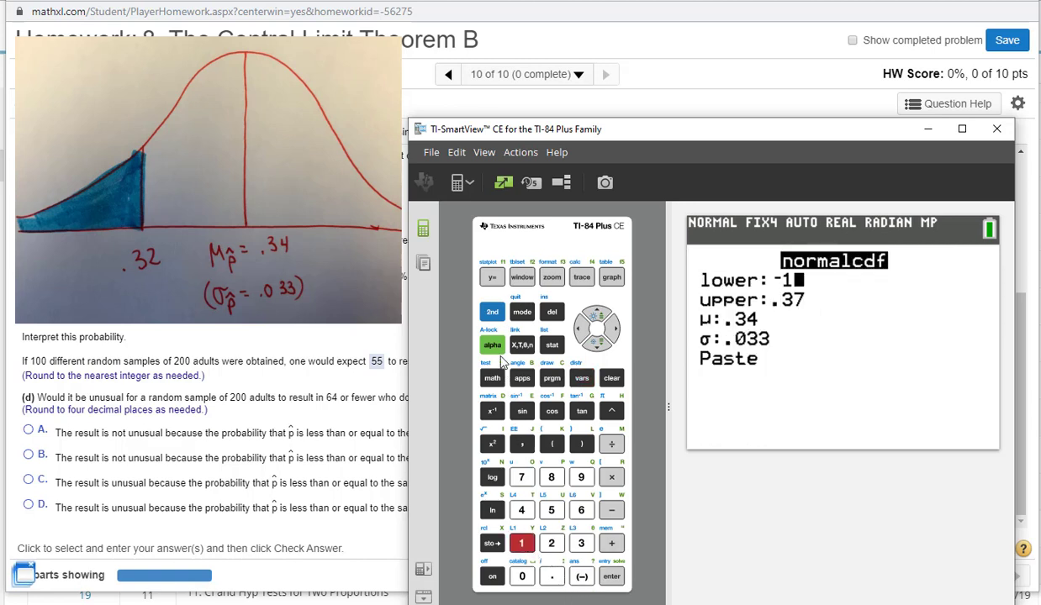
{"action": "left_click", "coordinate": [492, 314]}
{"action": "left_click", "coordinate": [521, 444]}
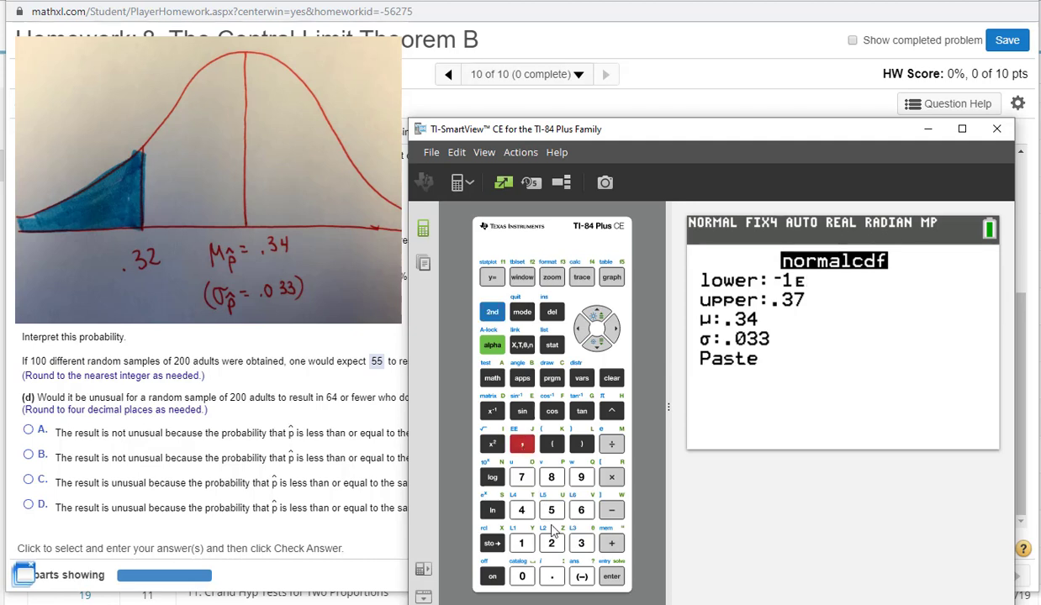
{"action": "left_click", "coordinate": [580, 478]}
{"action": "left_click", "coordinate": [580, 477]}
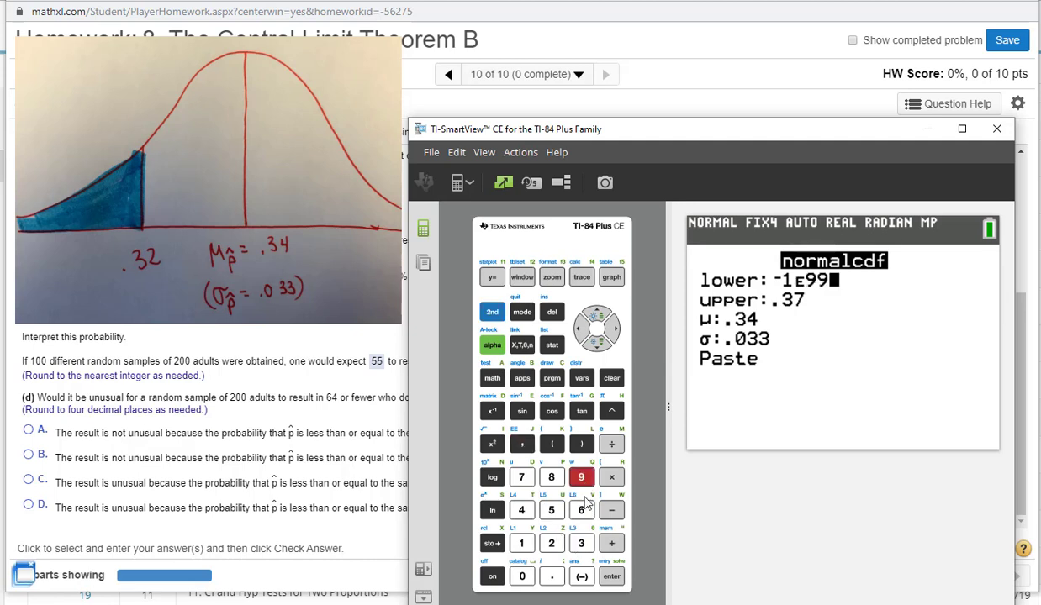
Set the upper bound to .32 and evaluate normalcdf, giving 0.2722.
{"action": "left_click", "coordinate": [612, 577]}
{"action": "left_click", "coordinate": [551, 576]}
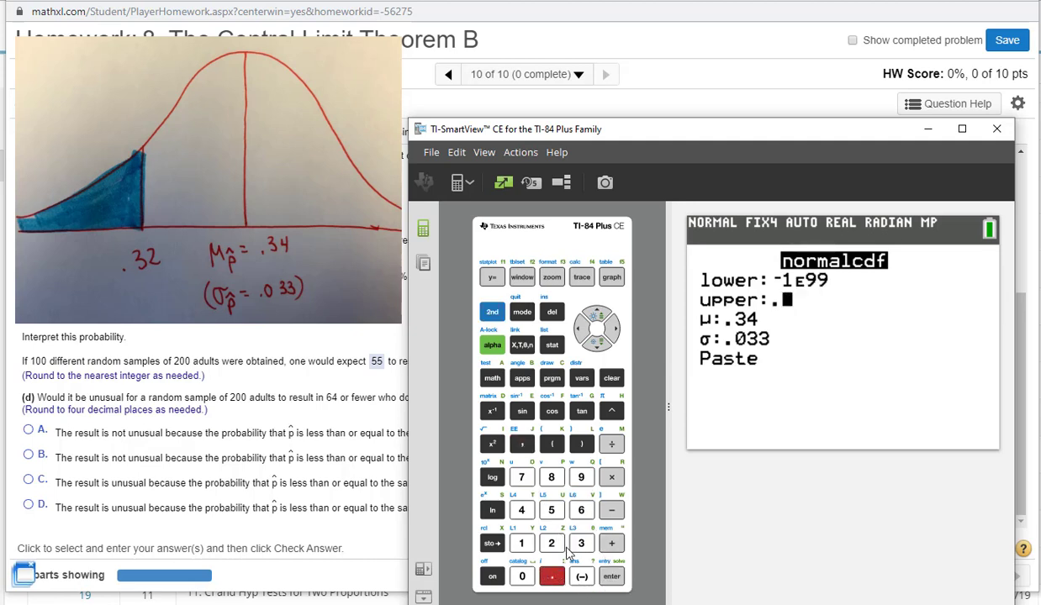
{"action": "left_click", "coordinate": [580, 544]}
{"action": "left_click", "coordinate": [551, 543]}
{"action": "left_click", "coordinate": [612, 576]}
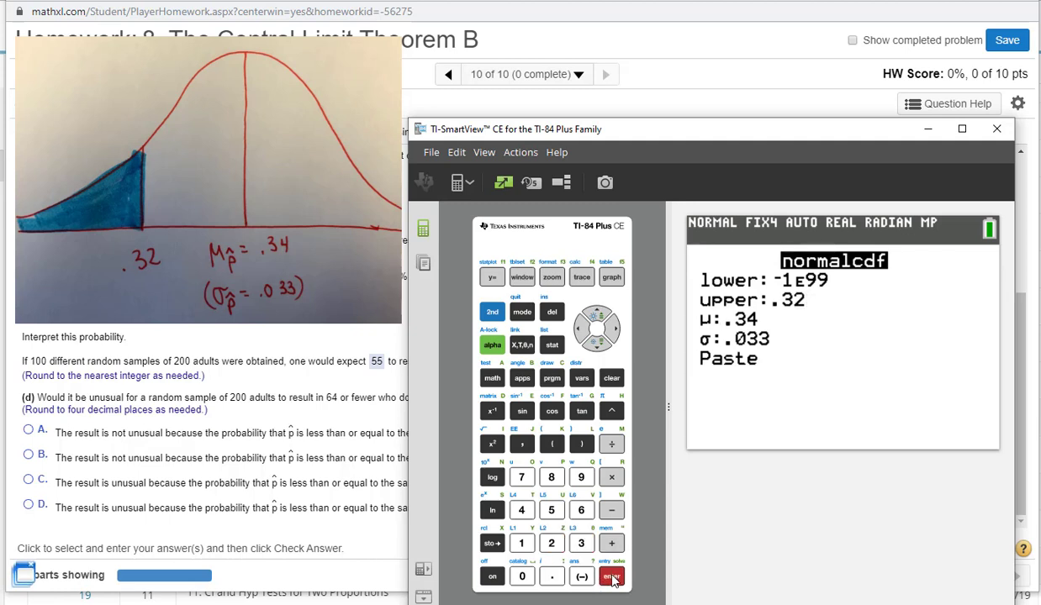
{"action": "left_click", "coordinate": [612, 577]}
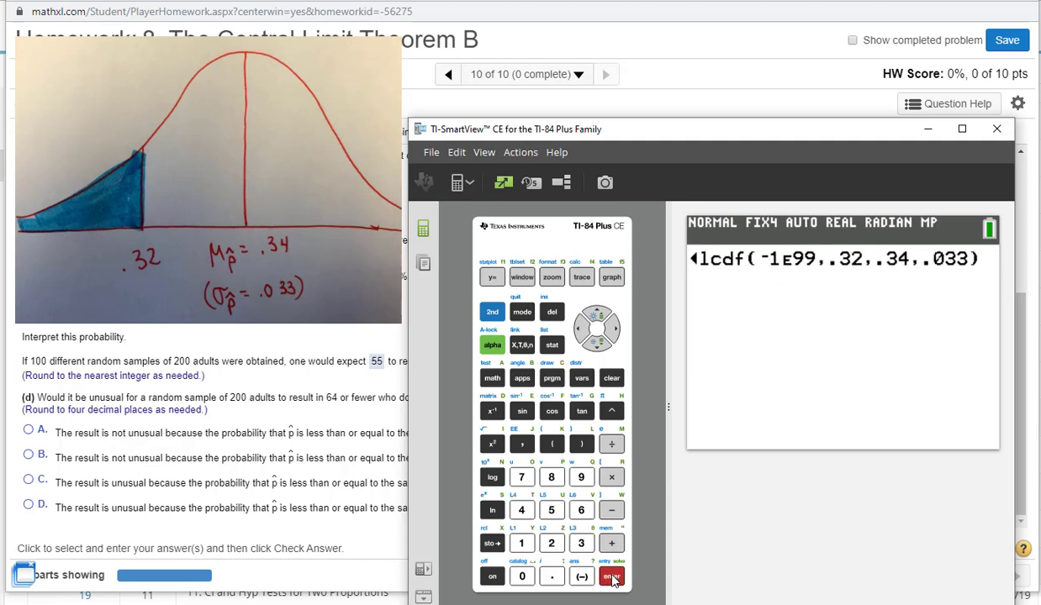
{"action": "left_click", "coordinate": [611, 576]}
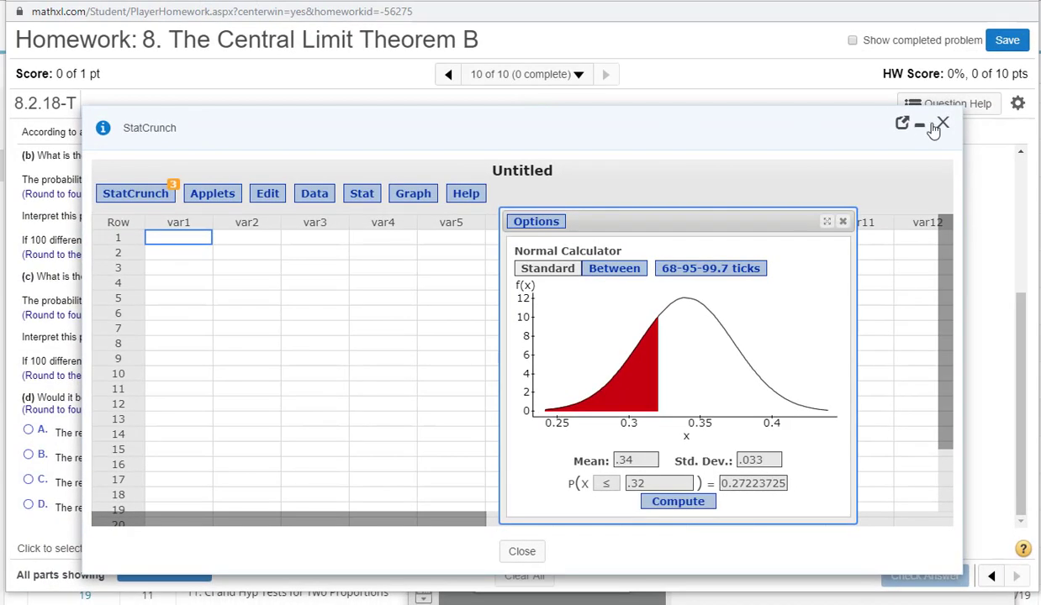
Close StatCrunch after confirming P(X ≤ .32) = 0.27223725.
{"action": "left_click", "coordinate": [939, 122]}
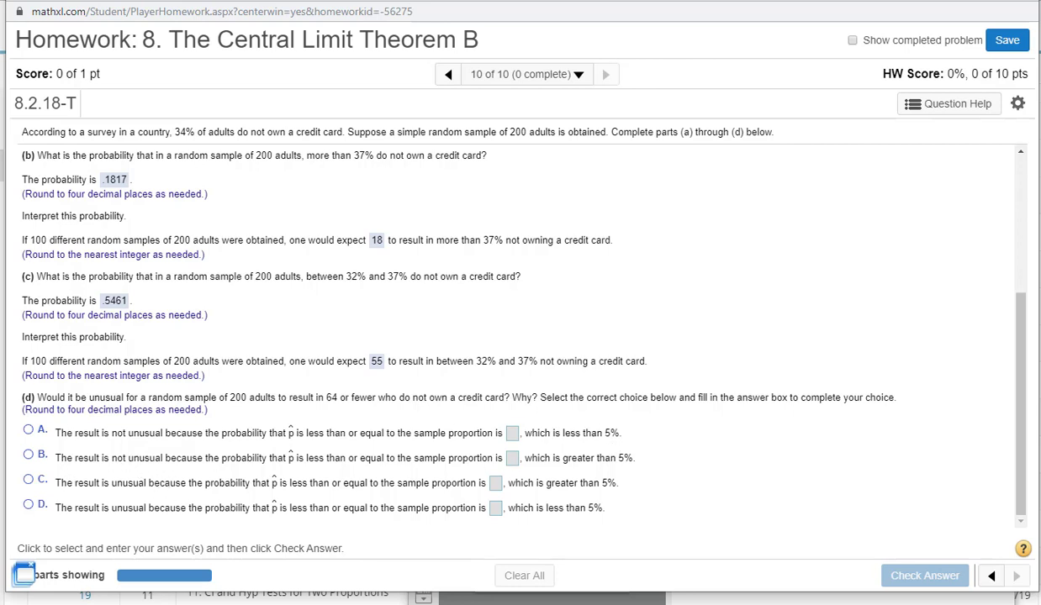
Answer part (d) with choice B and a pasted .2722, then submit it for grading.
{"action": "left_click", "coordinate": [512, 459]}
{"action": "type", "text": ".2722"}
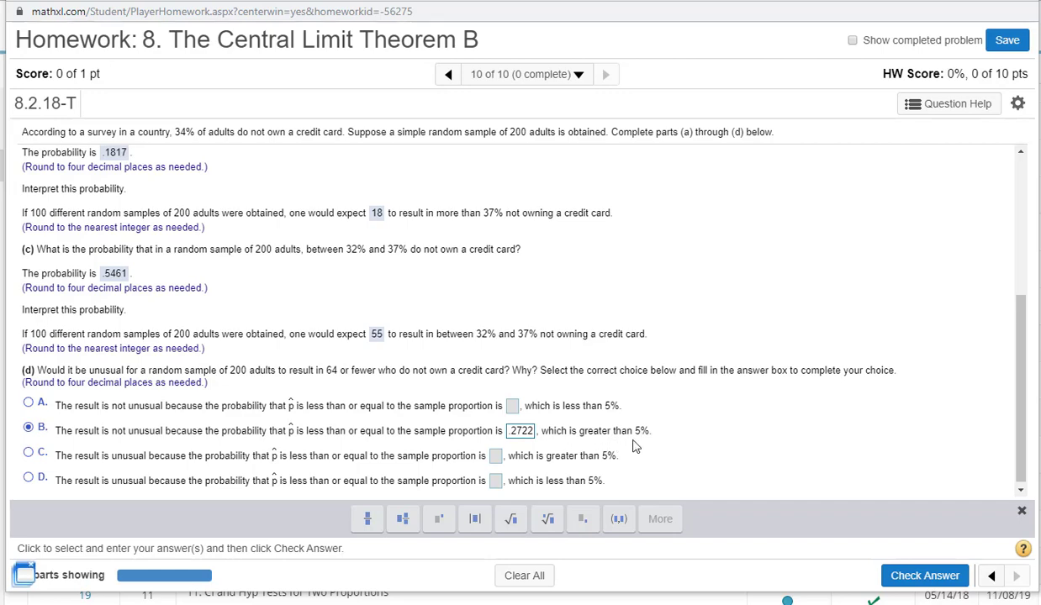
{"action": "left_click", "coordinate": [925, 578]}
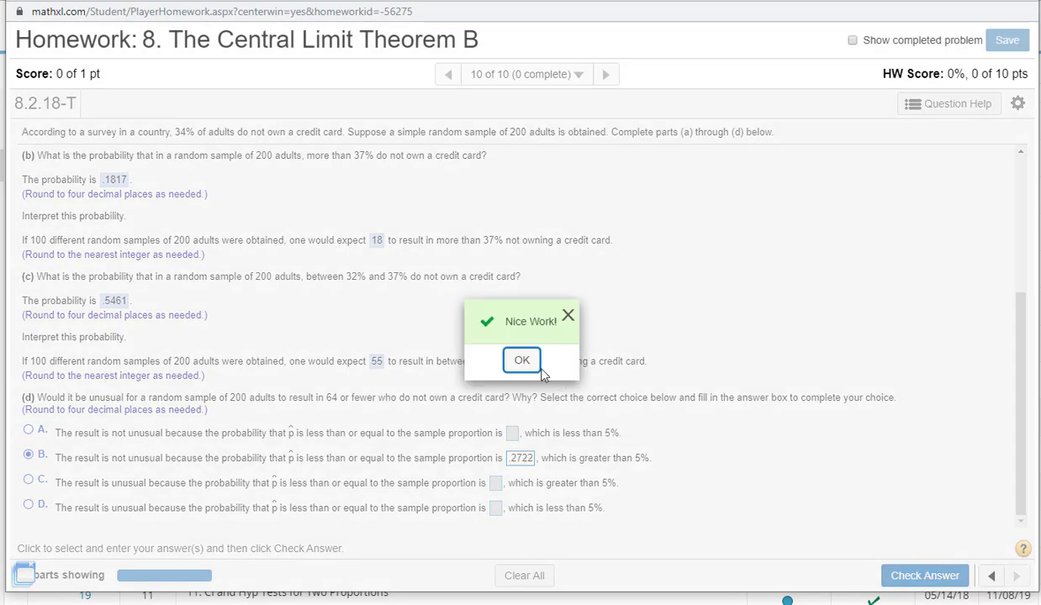
{"action": "left_click", "coordinate": [521, 360]}
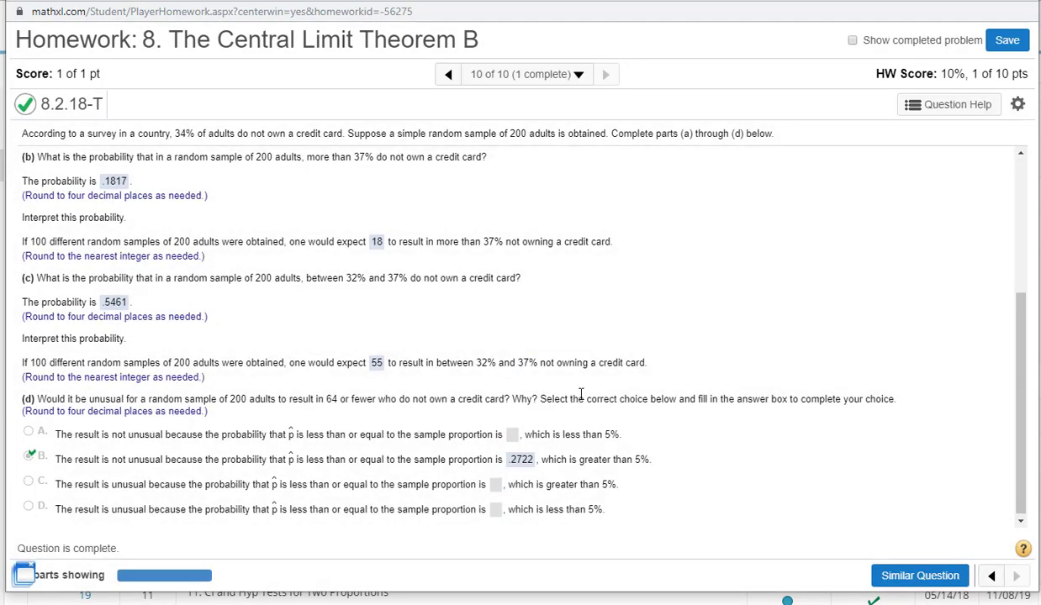